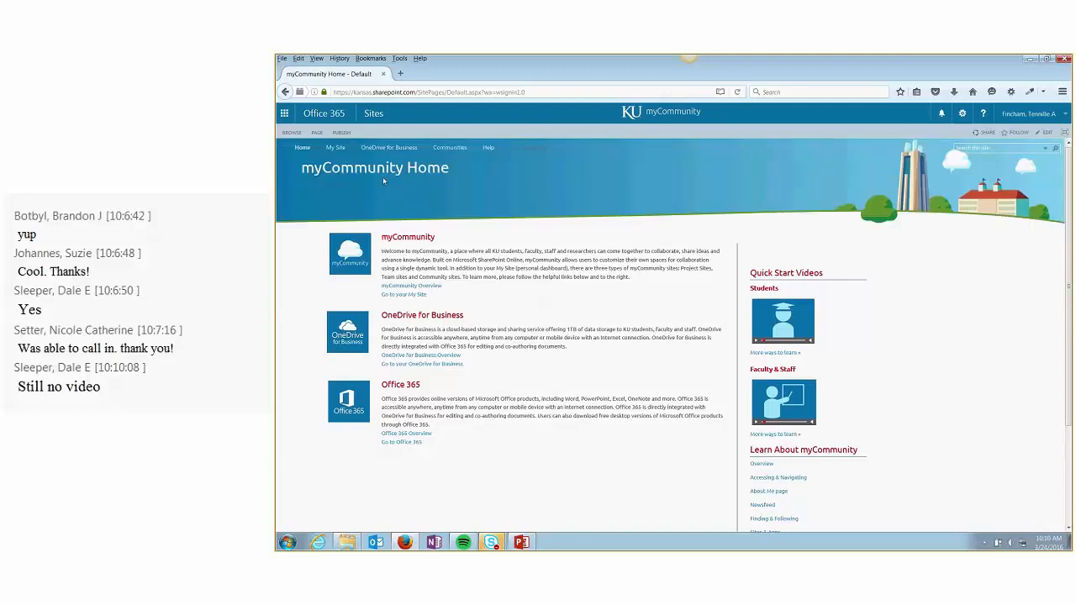
- Restore the myCommunity home page zoom to 100% and show the Office 365 app list
{"action": "left_click", "coordinate": [1062, 91]}
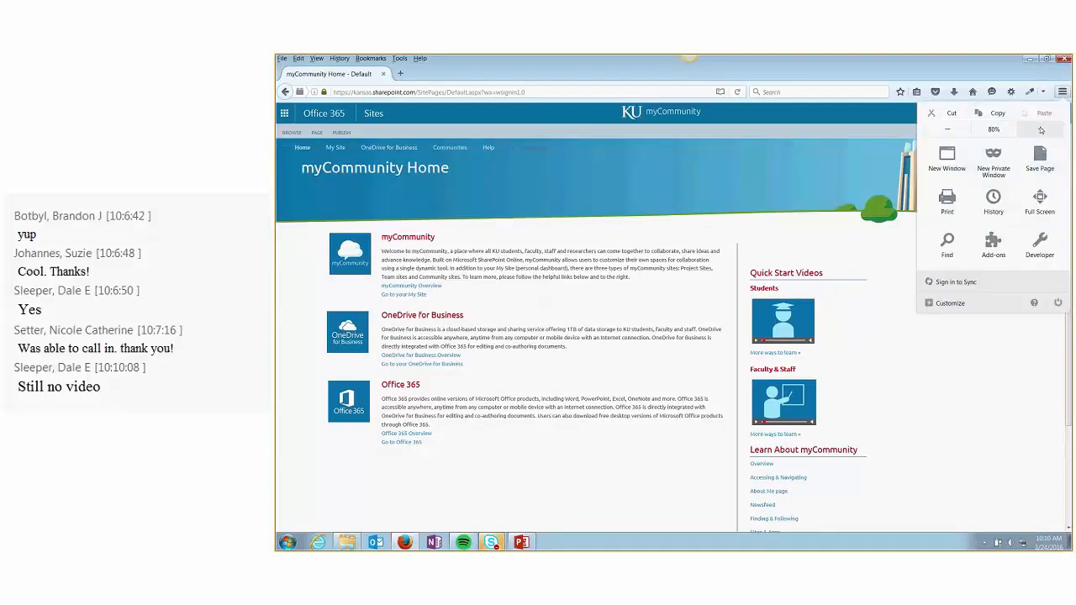
{"action": "left_click", "coordinate": [1040, 130]}
{"action": "left_click", "coordinate": [1040, 130]}
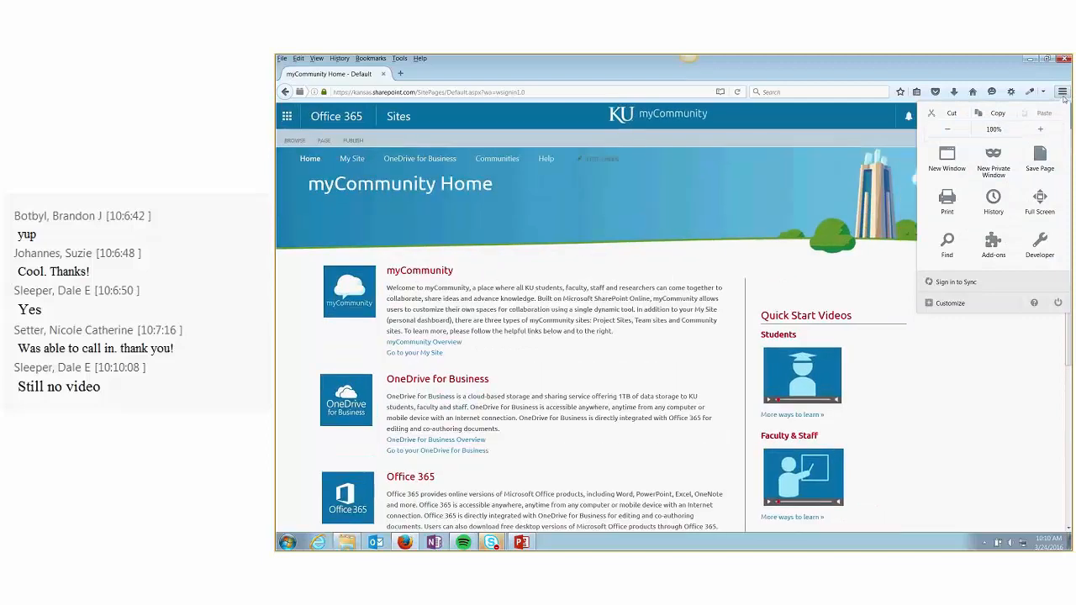
{"action": "left_click", "coordinate": [1063, 94]}
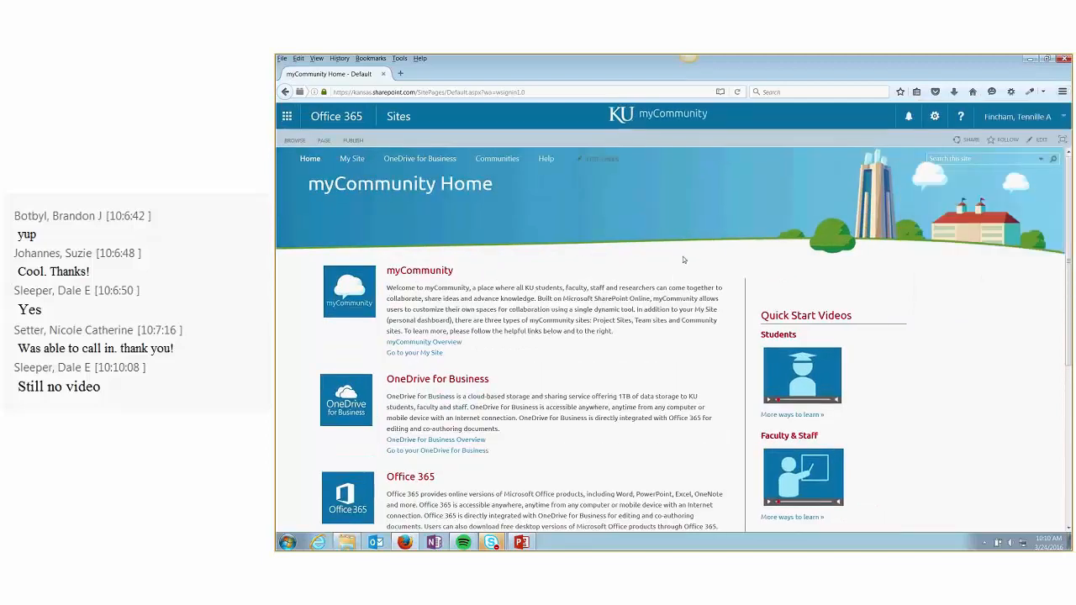
{"action": "left_click", "coordinate": [287, 117]}
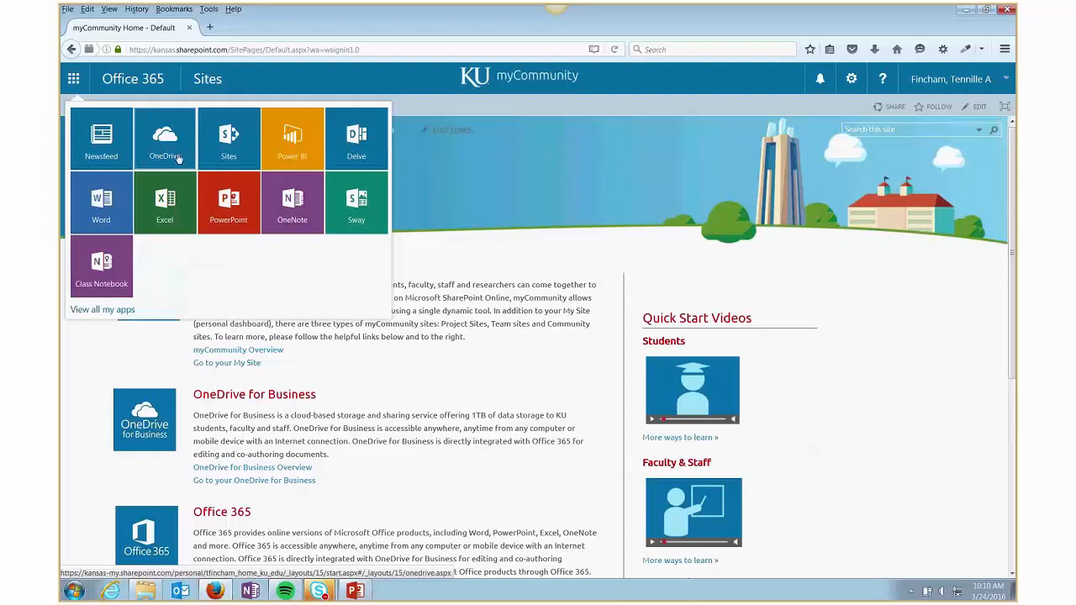
- Go to OneDrive from the Office 365 app launcher
{"action": "left_click", "coordinate": [178, 158]}
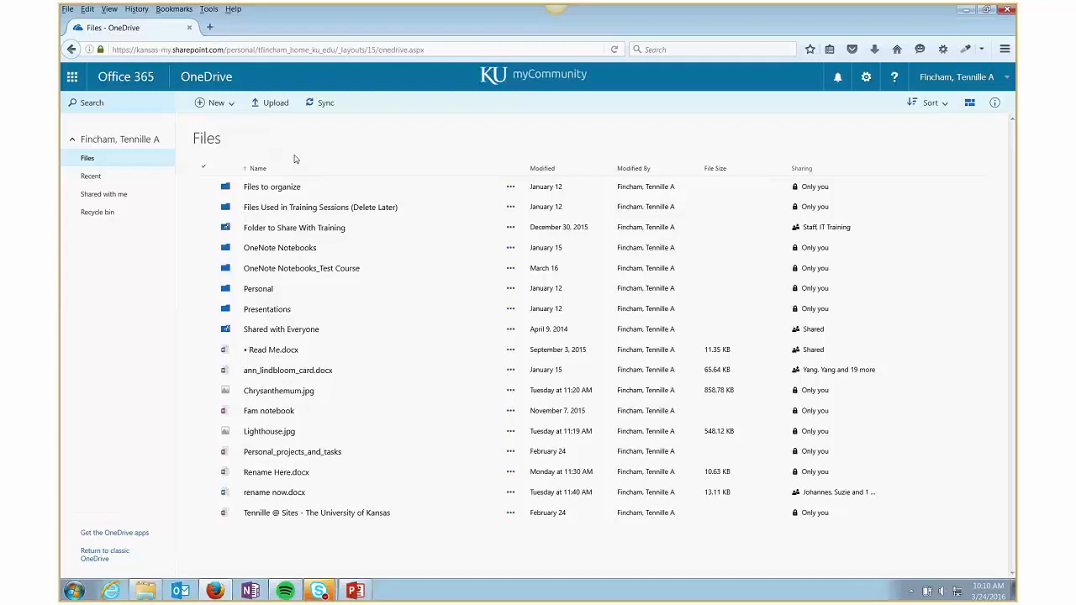
- Start a file upload and browse to Pictures > Sample Pictures
{"action": "left_click", "coordinate": [270, 104]}
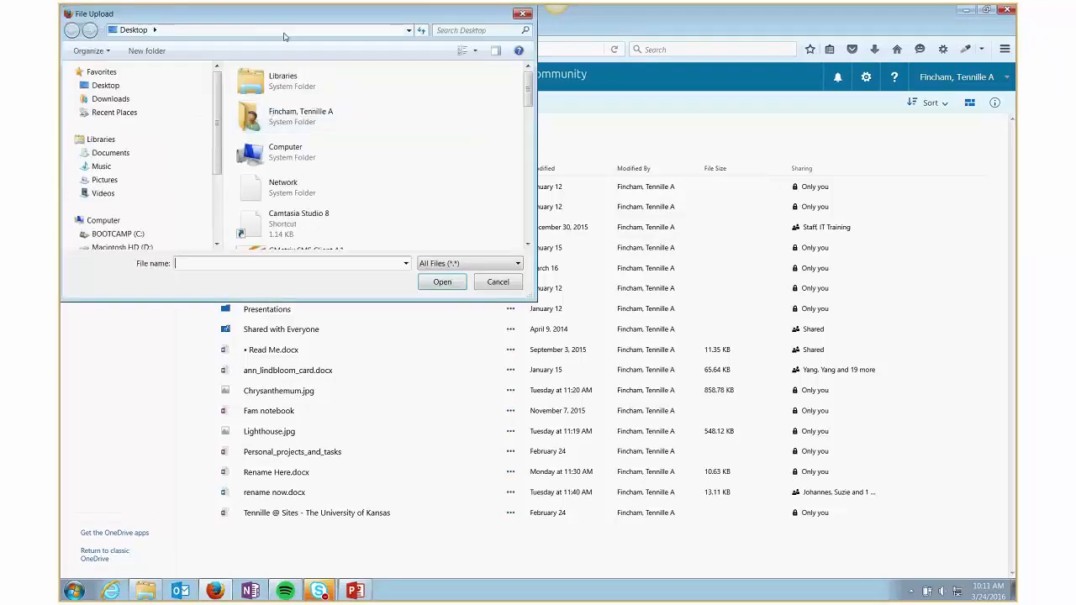
{"action": "left_click_drag", "start_coordinate": [364, 141], "coordinate": [359, 114]}
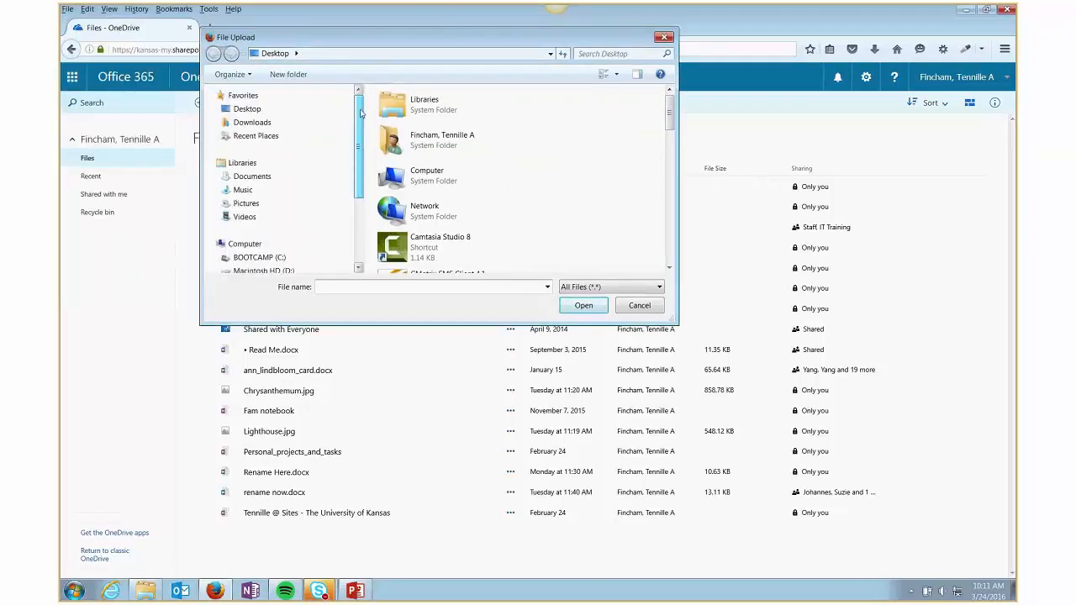
{"action": "left_click", "coordinate": [245, 203]}
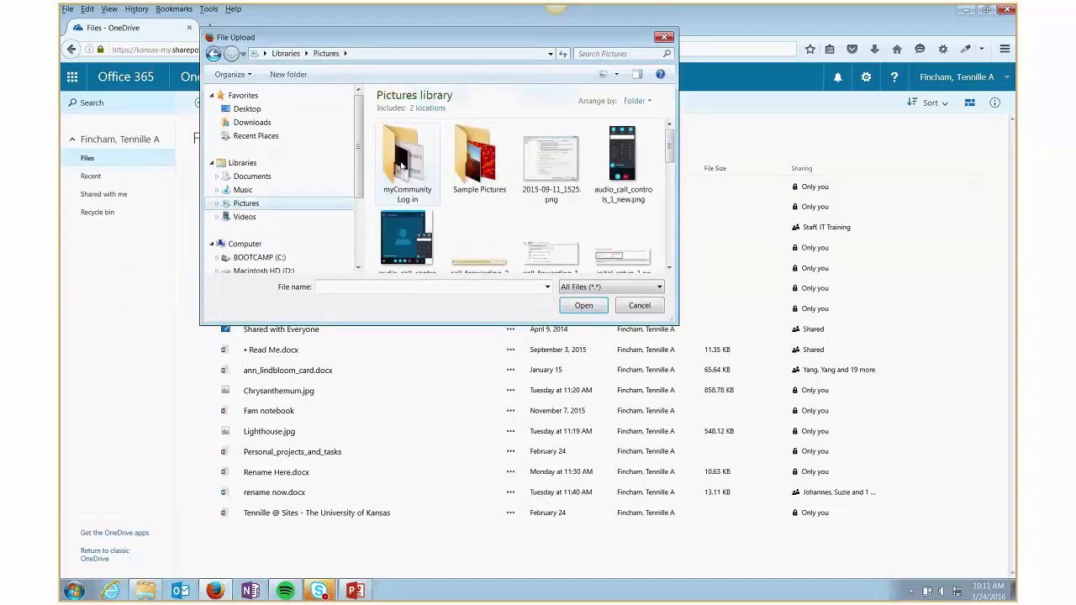
{"action": "double_click", "coordinate": [479, 159]}
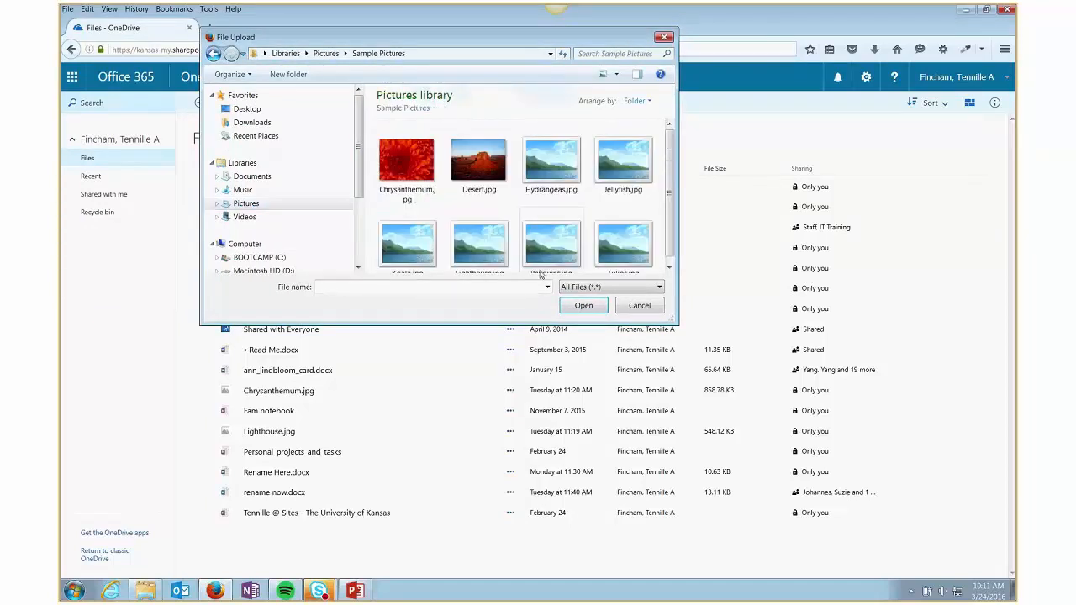
- Select Desert.jpg and Hydrangeas.jpg and upload them to OneDrive Files
{"action": "left_click", "coordinate": [416, 177]}
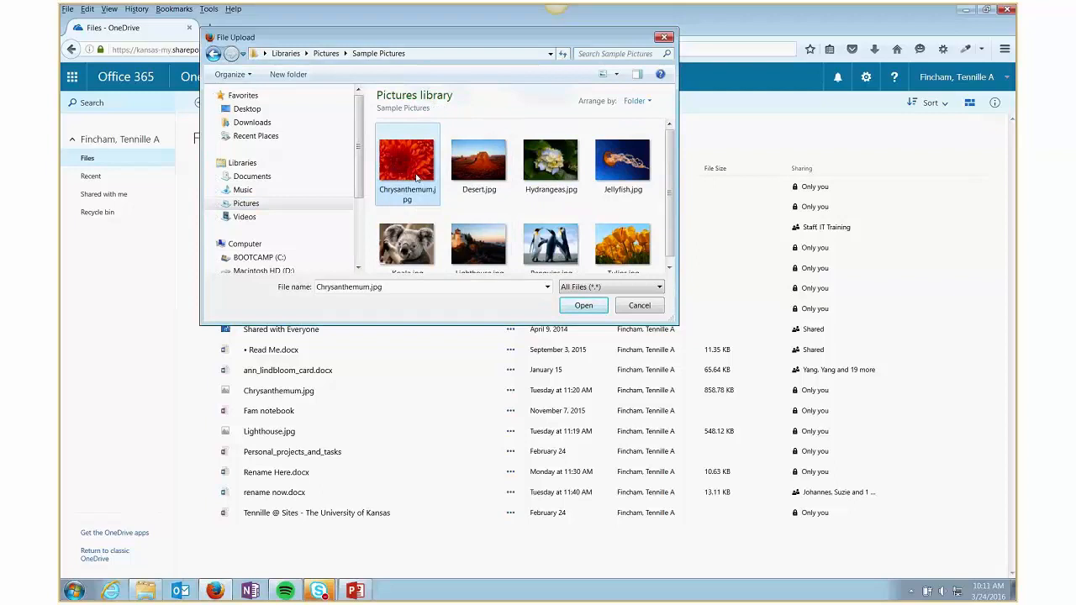
{"action": "left_click", "coordinate": [479, 159], "text": "ctrl"}
{"action": "left_click", "coordinate": [551, 160], "text": "ctrl"}
{"action": "left_click", "coordinate": [622, 160], "text": "ctrl"}
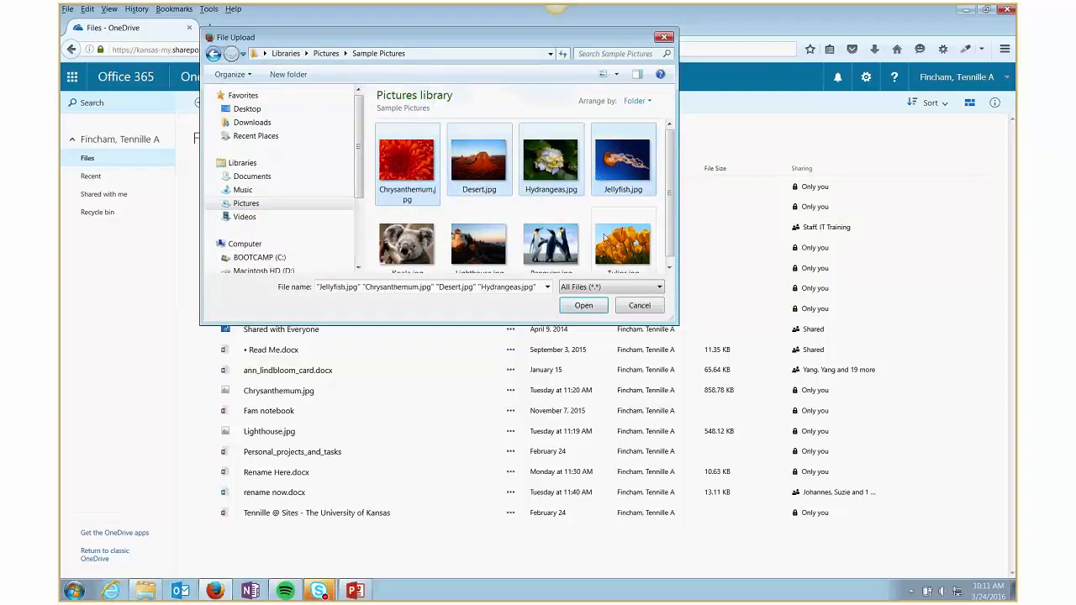
{"action": "left_click", "coordinate": [433, 136]}
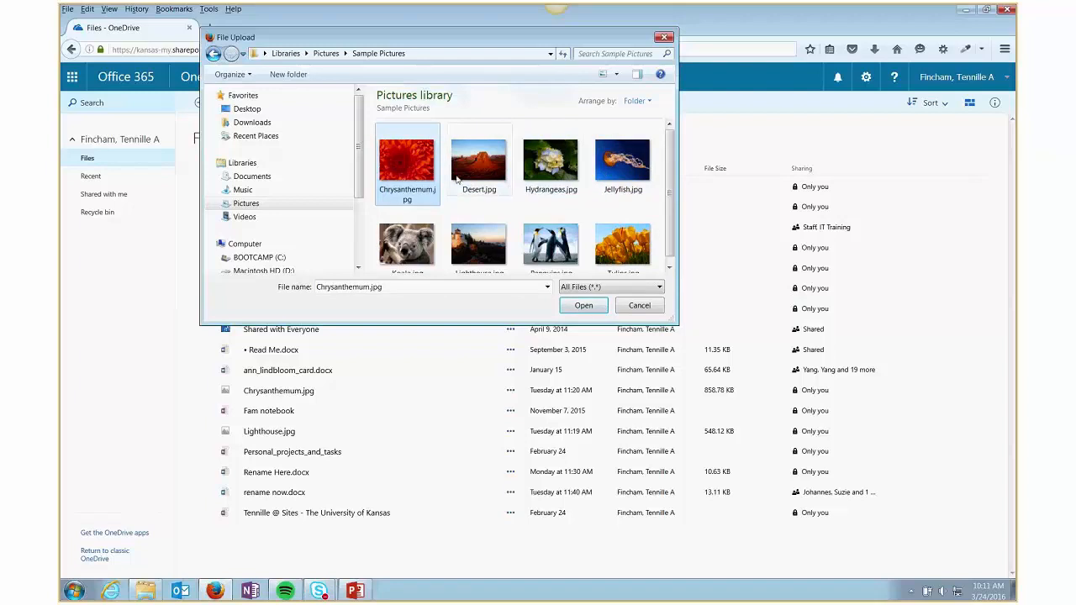
{"action": "left_click", "coordinate": [488, 242], "text": "ctrl"}
{"action": "left_click", "coordinate": [480, 226], "text": "ctrl"}
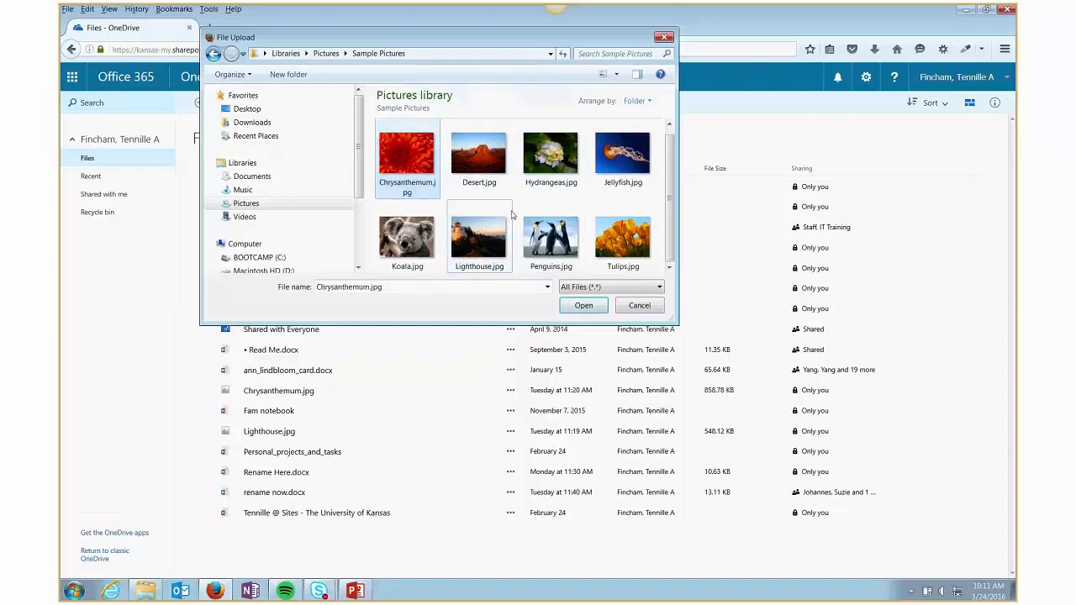
{"action": "scroll", "coordinate": [470, 204], "scroll_direction": "up", "scroll_amount": 1}
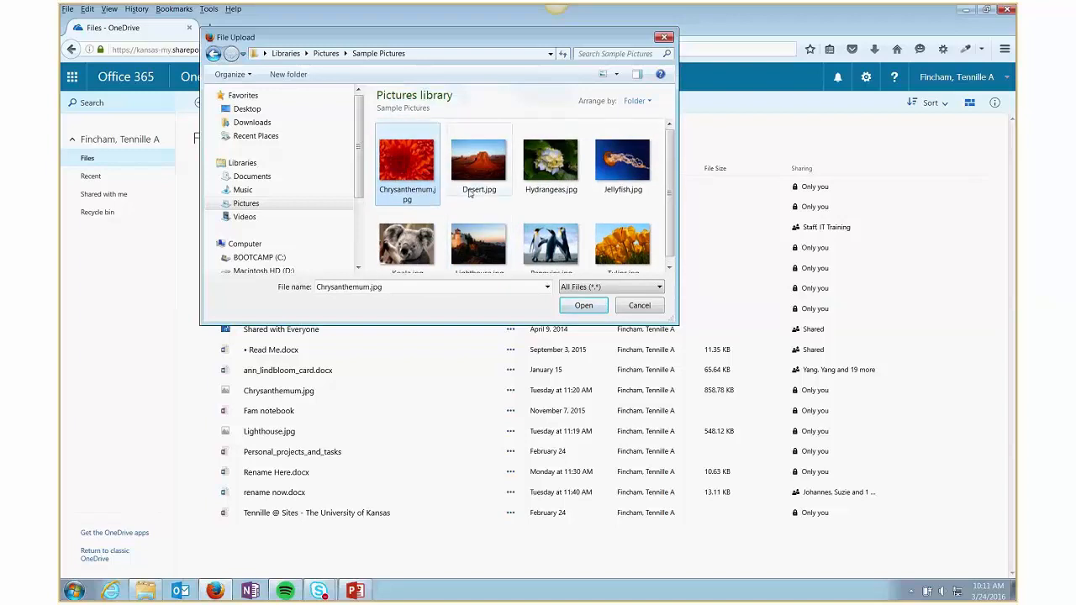
{"action": "left_click", "coordinate": [505, 177]}
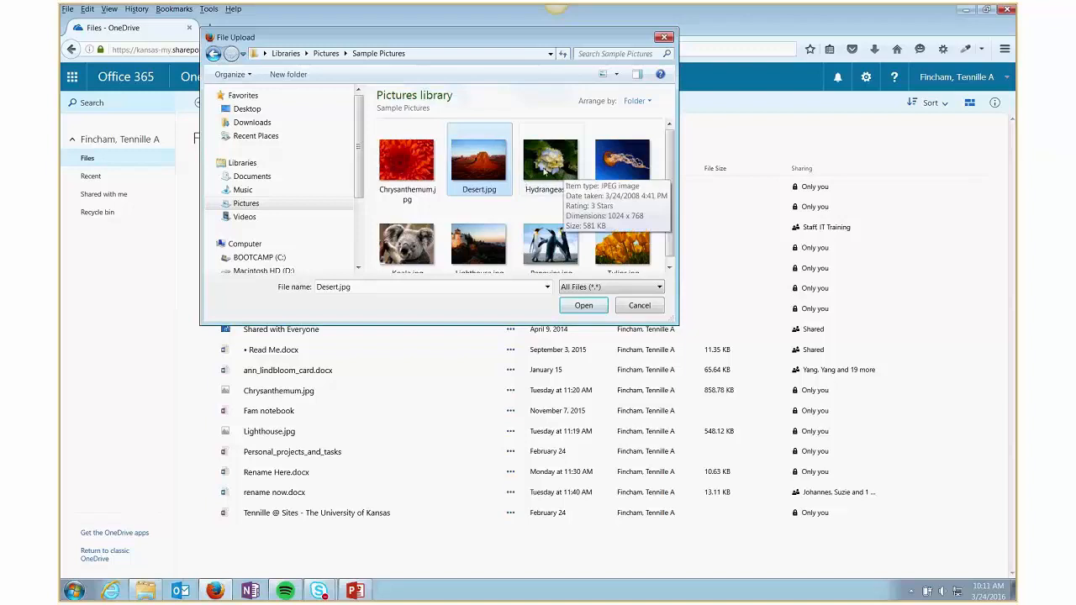
{"action": "left_click", "coordinate": [550, 170], "text": "ctrl"}
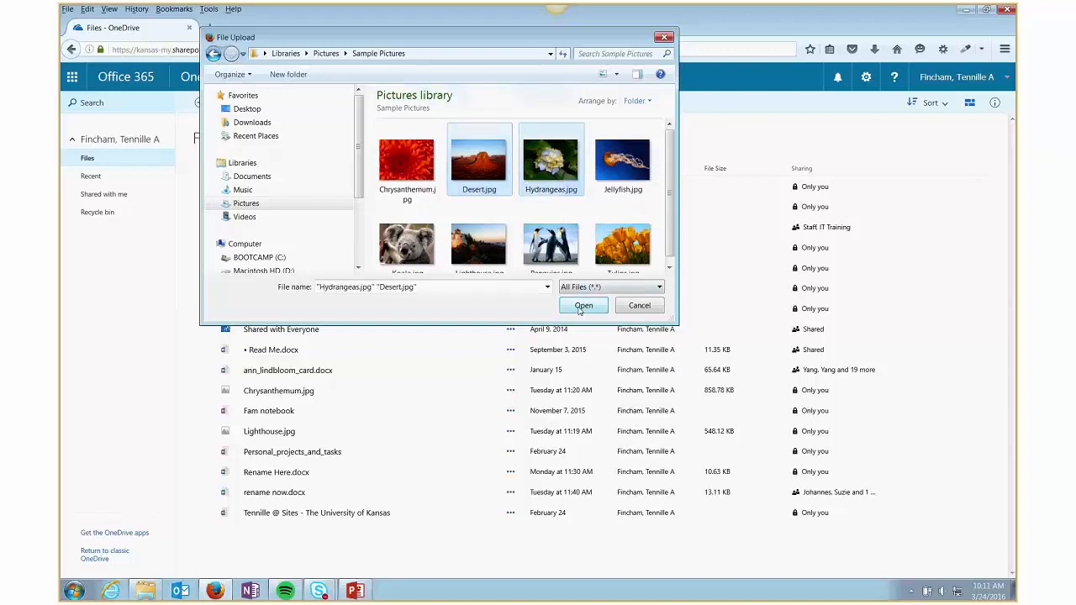
{"action": "left_click", "coordinate": [582, 307]}
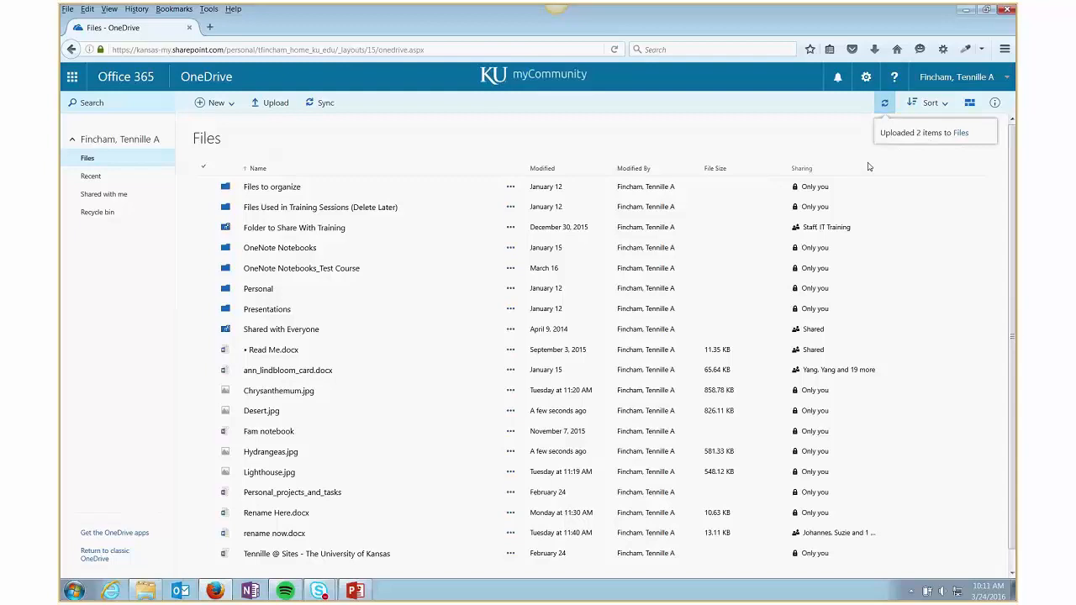
{"action": "scroll", "coordinate": [869, 167], "scroll_direction": "down", "scroll_amount": 1}
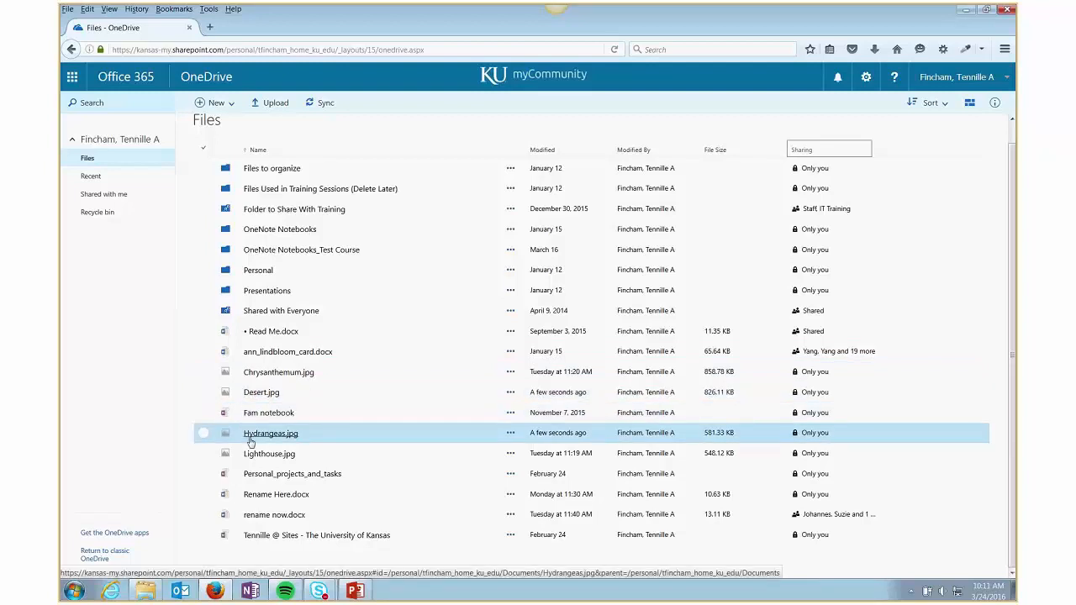
{"action": "scroll", "coordinate": [252, 441], "scroll_direction": "up", "scroll_amount": 1}
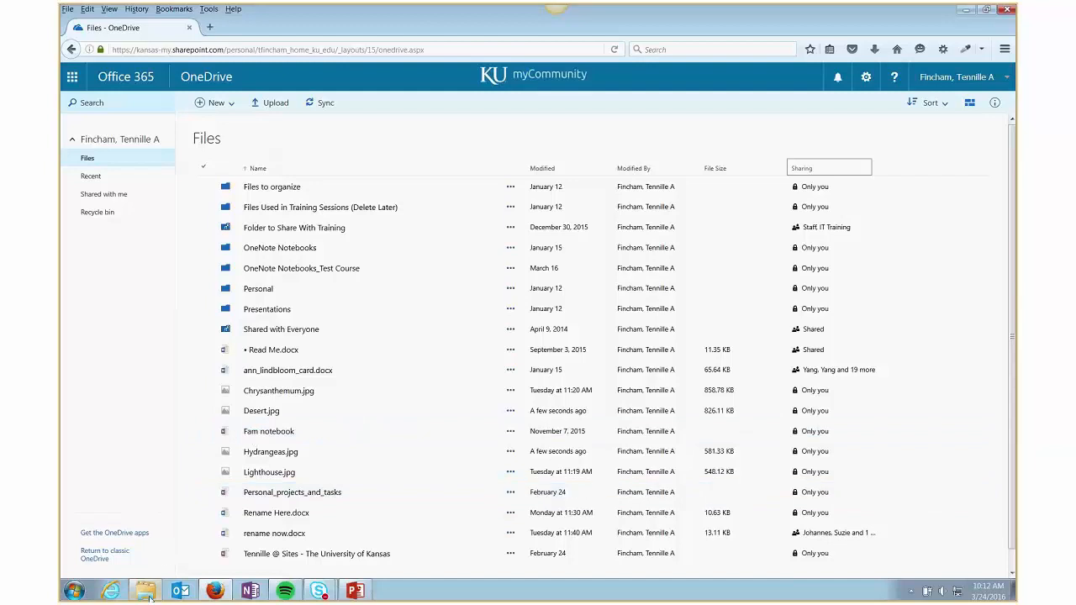
{"action": "mouse_move", "coordinate": [149, 597]}
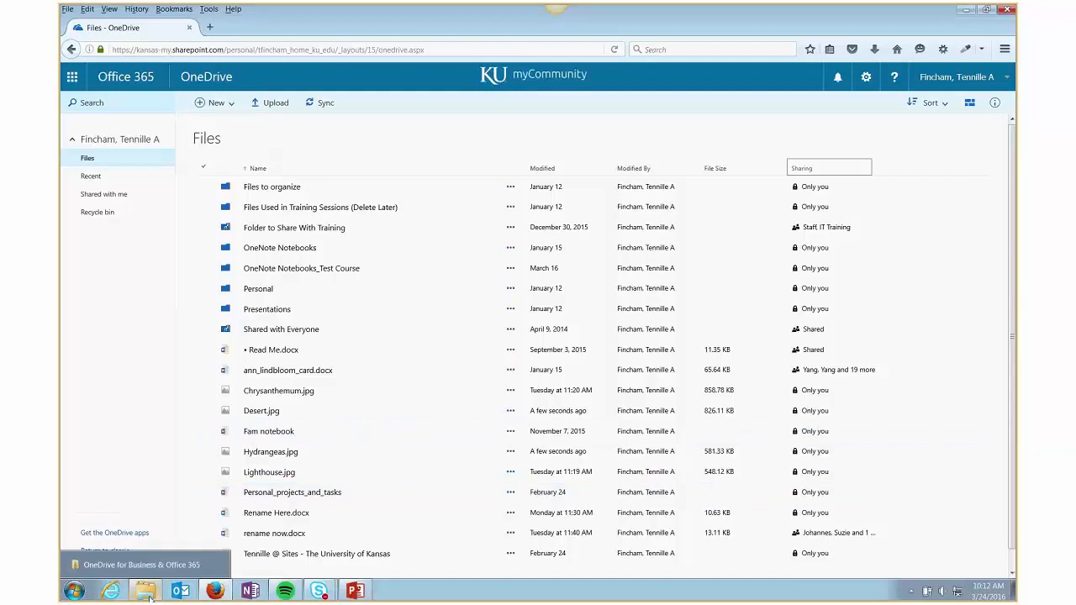
- Drag Jellyfish.jpg from Explorer's Sample Pictures folder onto the OneDrive file list to upload it
{"action": "left_click", "coordinate": [149, 594]}
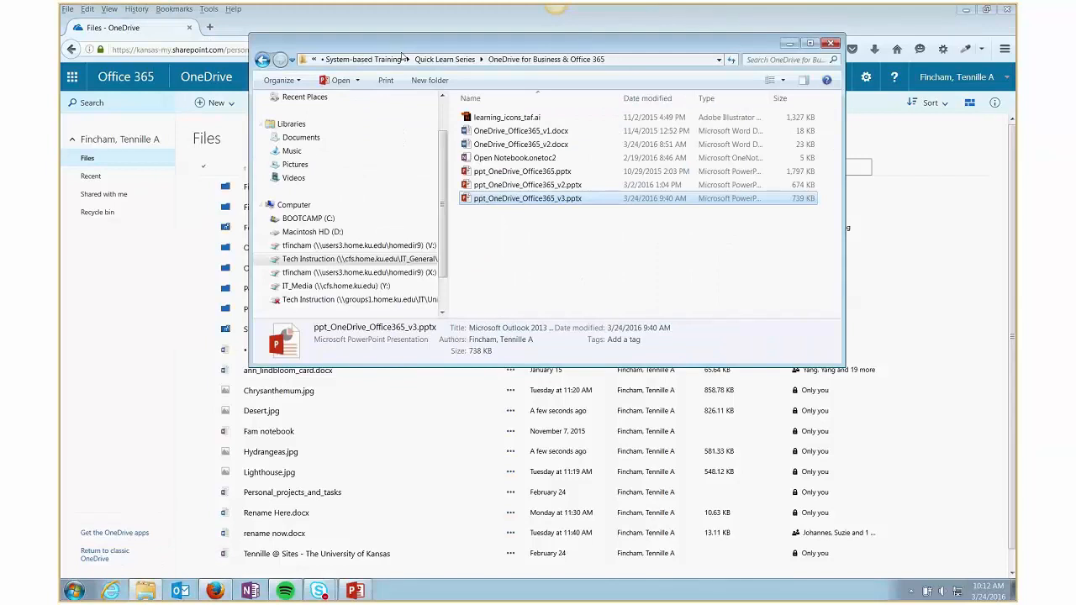
{"action": "left_click", "coordinate": [294, 164]}
{"action": "double_click", "coordinate": [567, 168]}
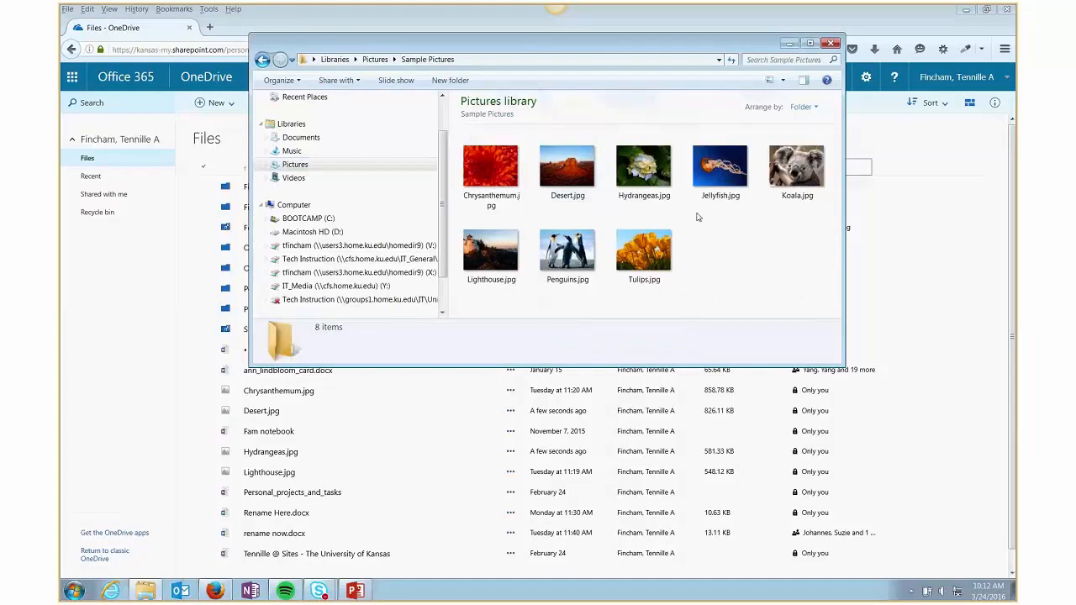
{"action": "left_click_drag", "start_coordinate": [567, 49], "coordinate": [705, 72]}
{"action": "left_click_drag", "start_coordinate": [857, 189], "coordinate": [338, 353]}
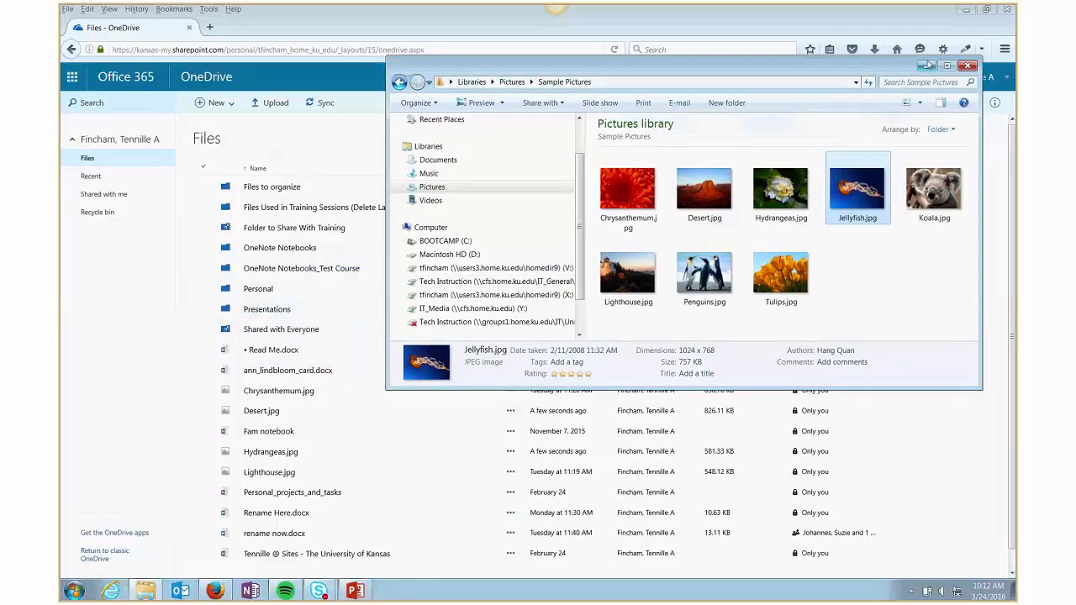
{"action": "left_click", "coordinate": [925, 66]}
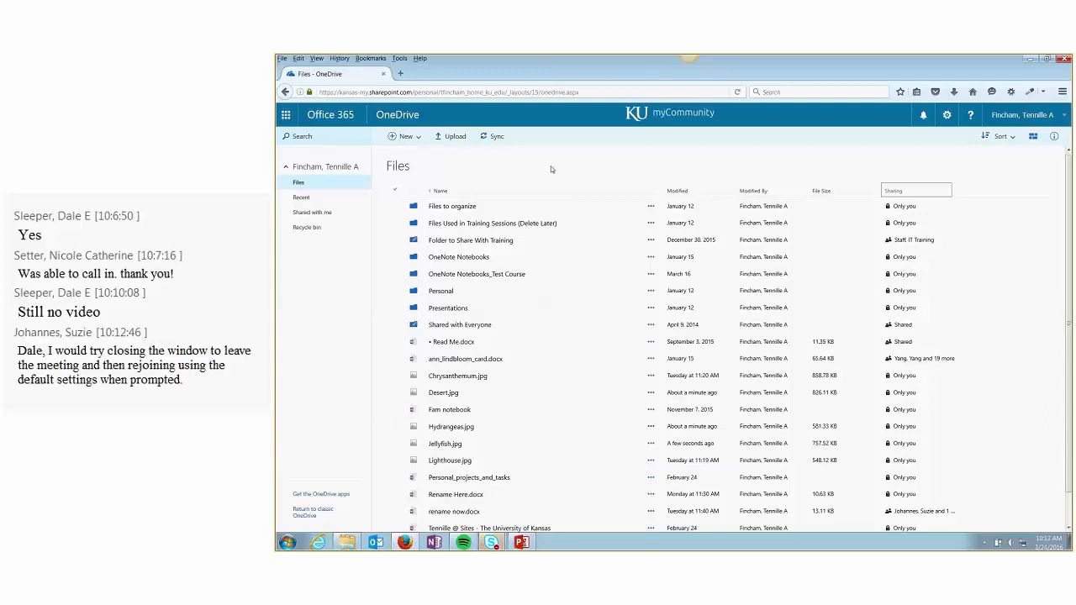
- Create a blank Word document from the New menu in OneDrive Files
{"action": "scroll", "coordinate": [442, 168], "scroll_direction": "down", "scroll_amount": 1}
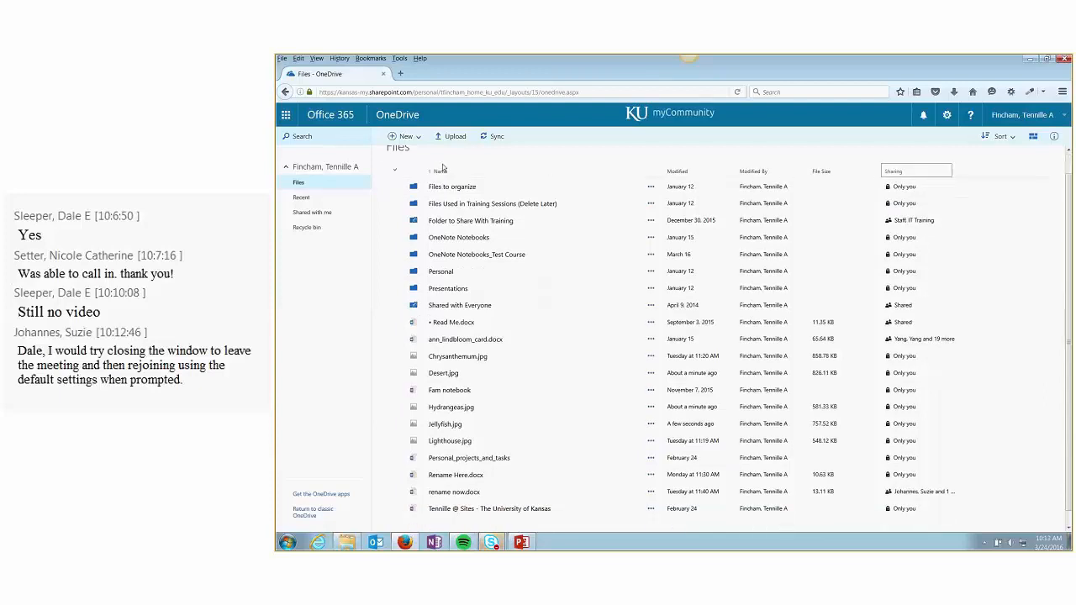
{"action": "scroll", "coordinate": [442, 168], "scroll_direction": "down", "scroll_amount": 1}
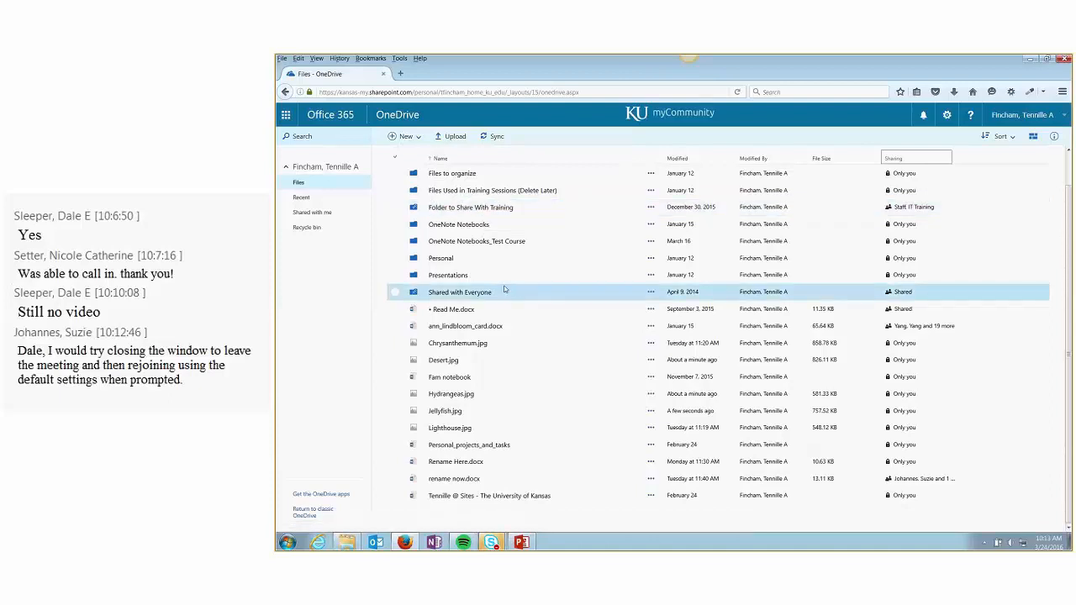
{"action": "scroll", "coordinate": [504, 289], "scroll_direction": "up", "scroll_amount": 2}
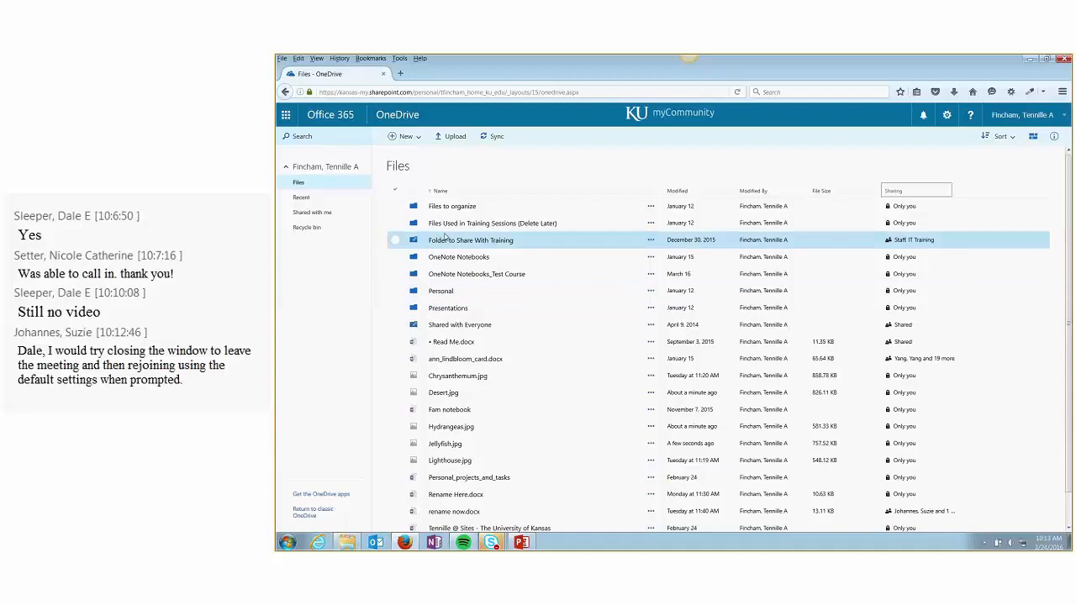
{"action": "left_click", "coordinate": [420, 139]}
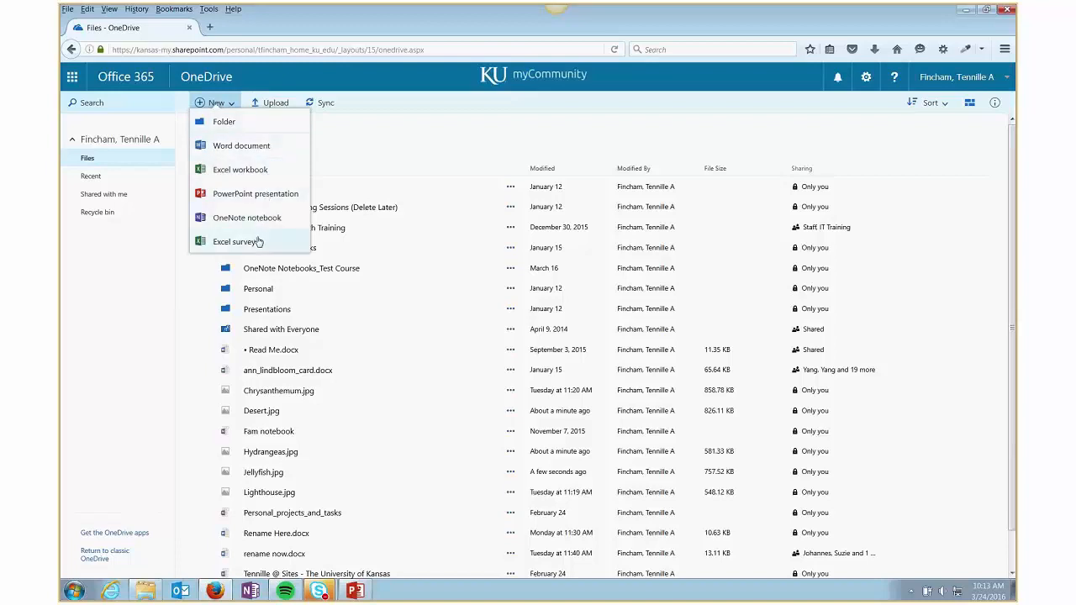
{"action": "left_click", "coordinate": [241, 148]}
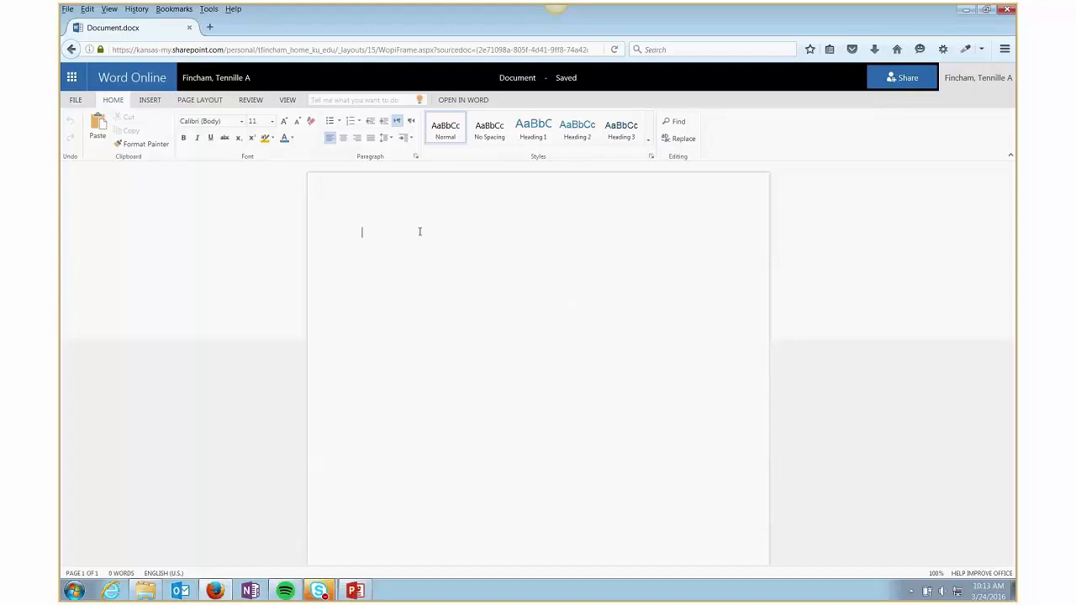
- Type 'Here I can start typng my important info', correcting the misspelled 'important'
{"action": "type", "text": "Here I can start typng my important info"}
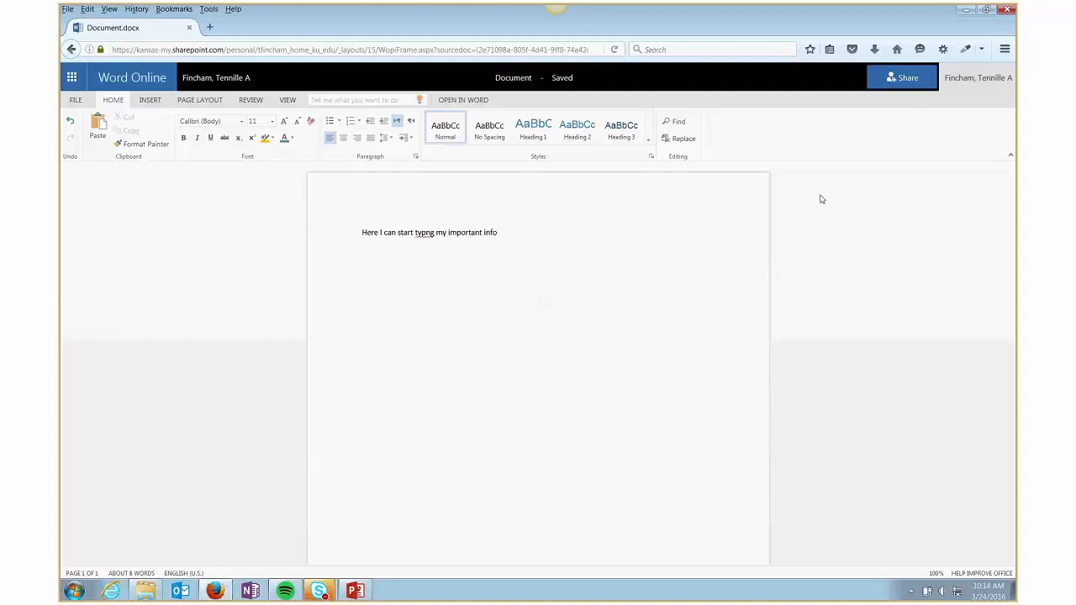
- Invite the colleague to share the document, keeping Can edit permission
{"action": "left_click", "coordinate": [896, 84]}
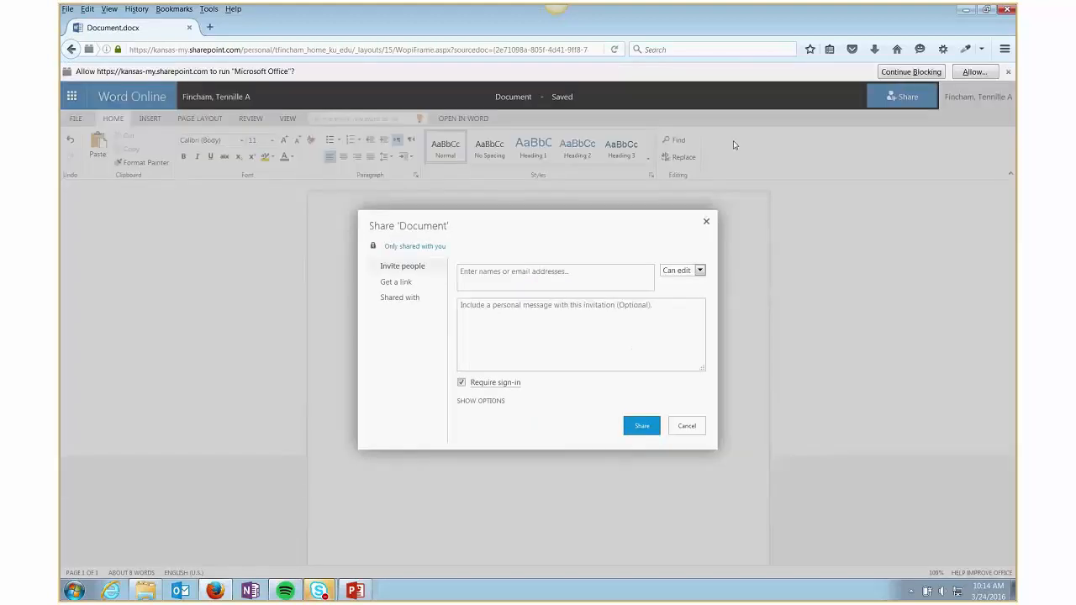
{"action": "left_click_drag", "start_coordinate": [565, 225], "coordinate": [574, 196]}
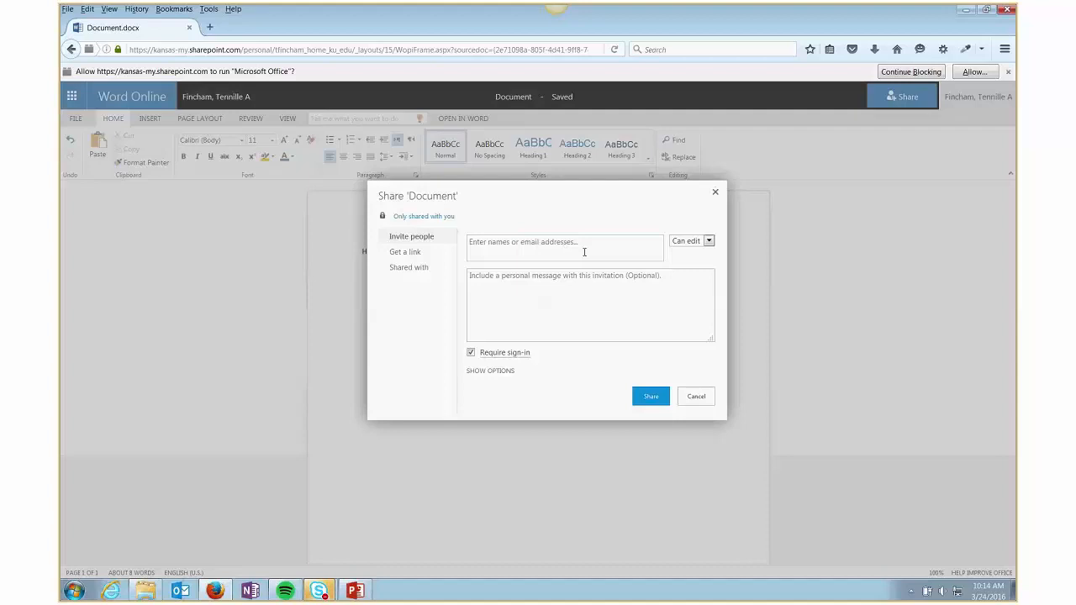
{"action": "left_click", "coordinate": [584, 251]}
{"action": "type", "text": "johannes, suzi"}
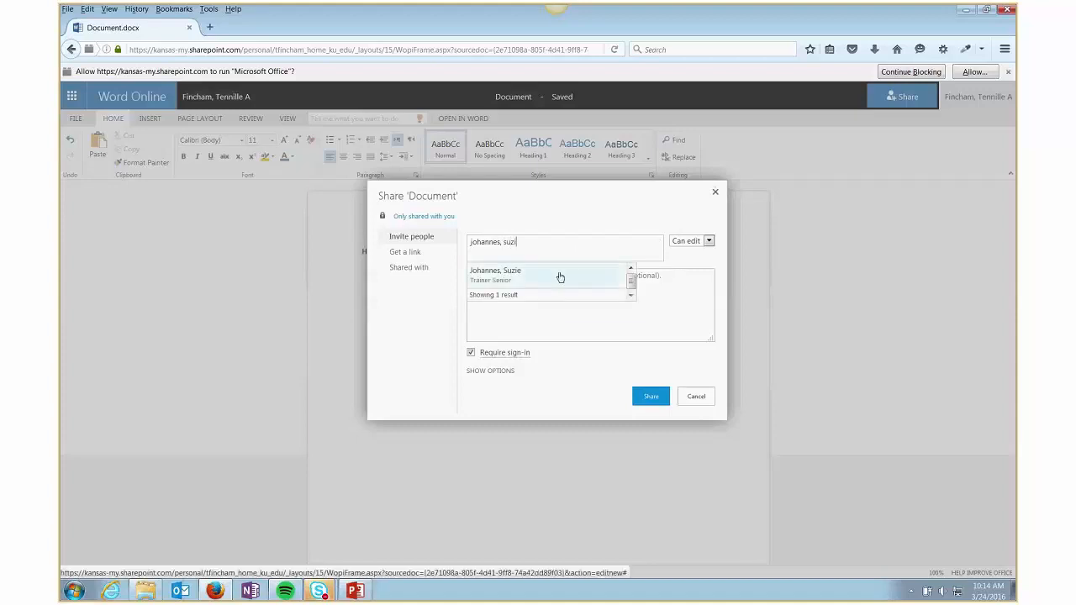
{"action": "left_click", "coordinate": [560, 277]}
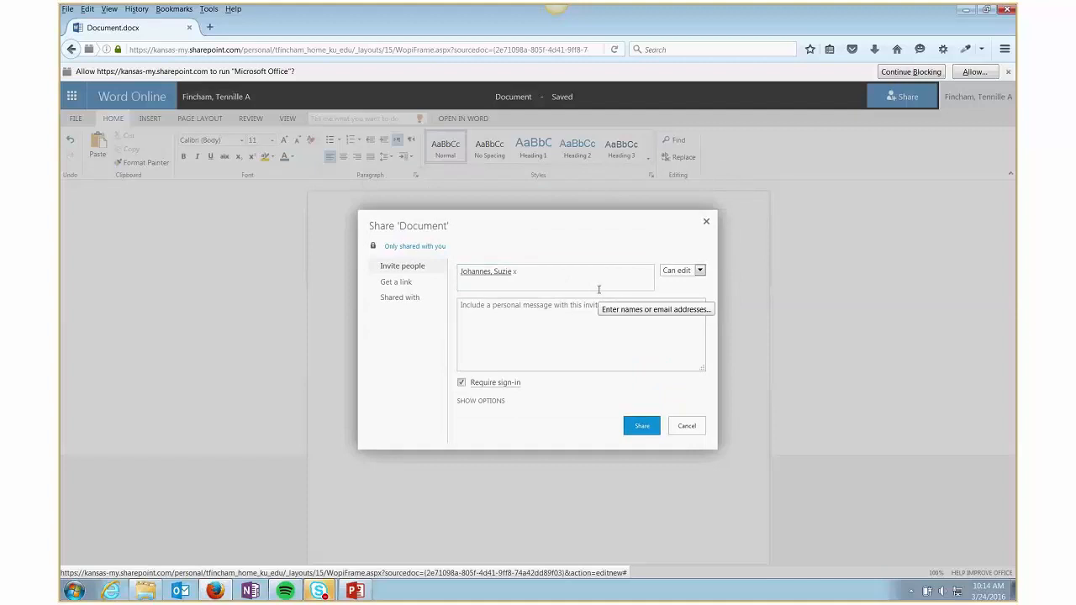
{"action": "left_click", "coordinate": [699, 271]}
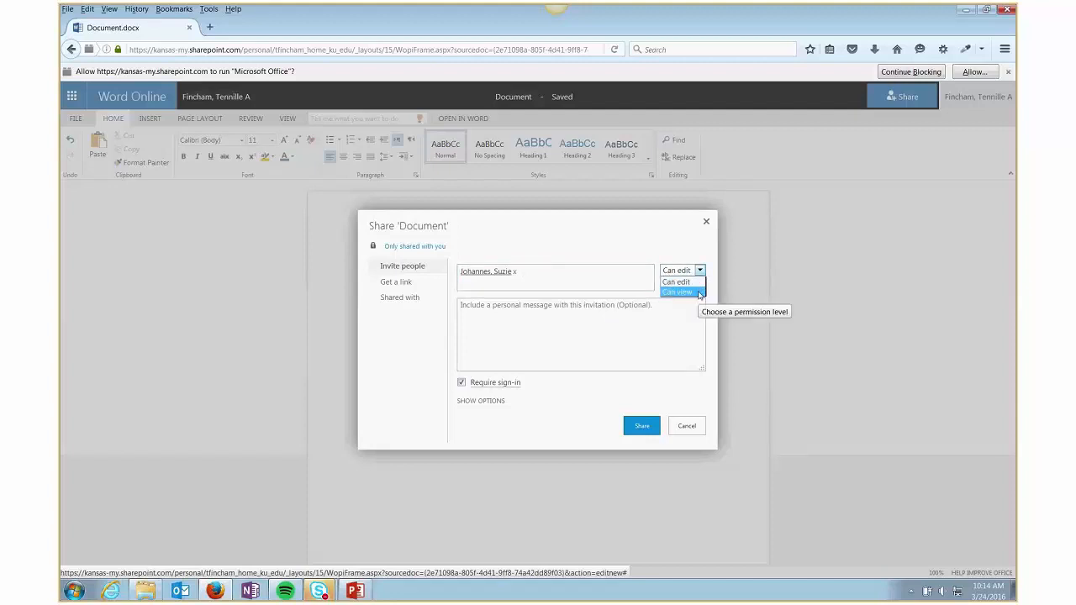
{"action": "left_click", "coordinate": [696, 283]}
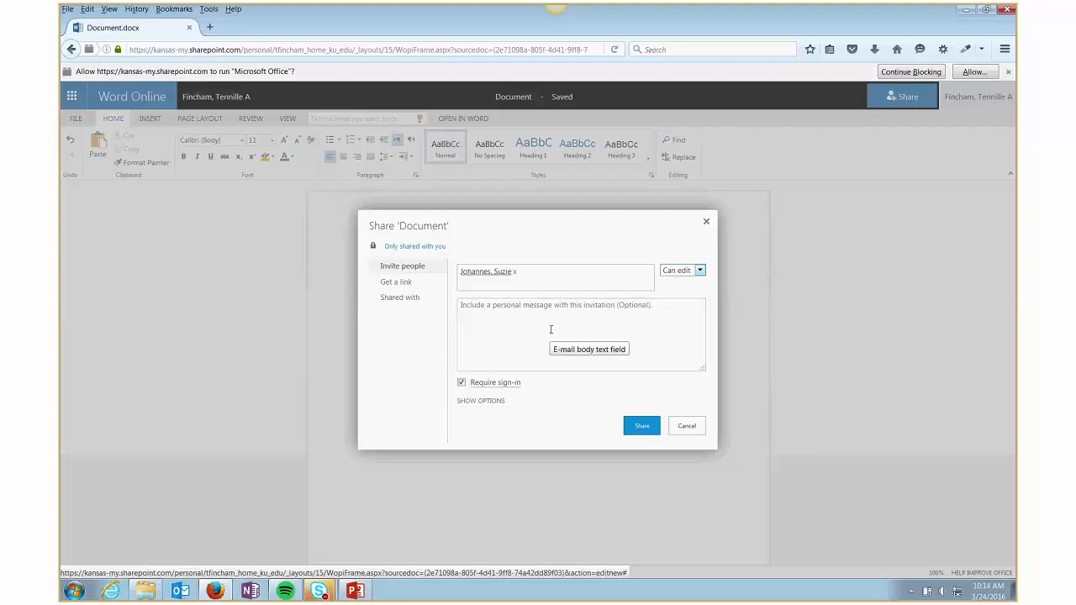
- Add the message 'Please log in to mycommunity.ku.edu first then click on the link below.'
{"action": "left_click", "coordinate": [466, 402]}
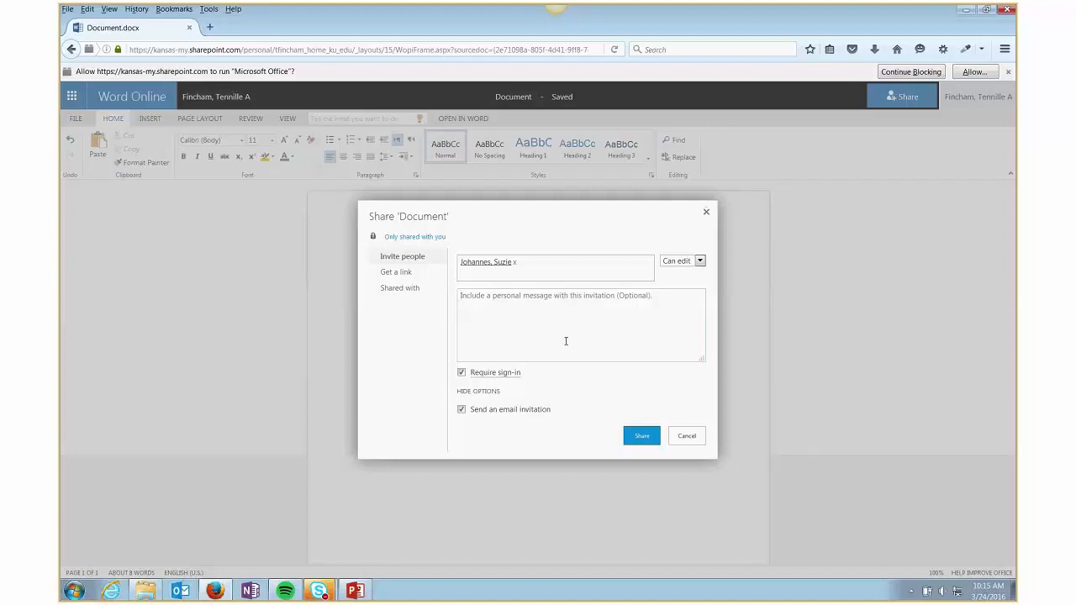
{"action": "type", "text": "Please log into"}
{"action": "key", "text": "BackSpace"}
{"action": "key", "text": "BackSpace"}
{"action": "type", "text": "to mycommunity."}
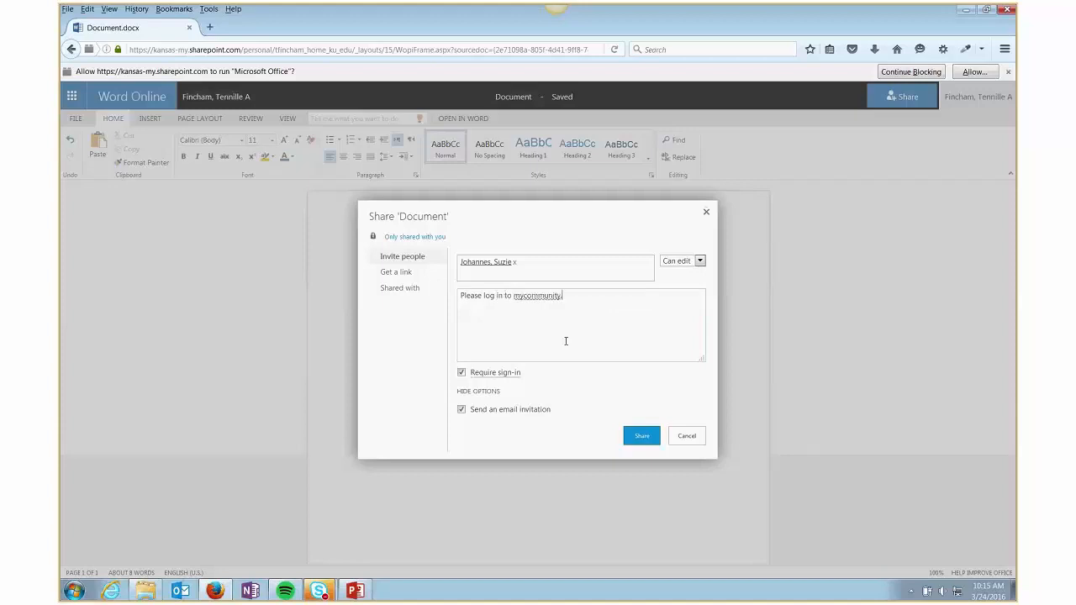
{"action": "type", "text": "ku.edu first then click on the link below."}
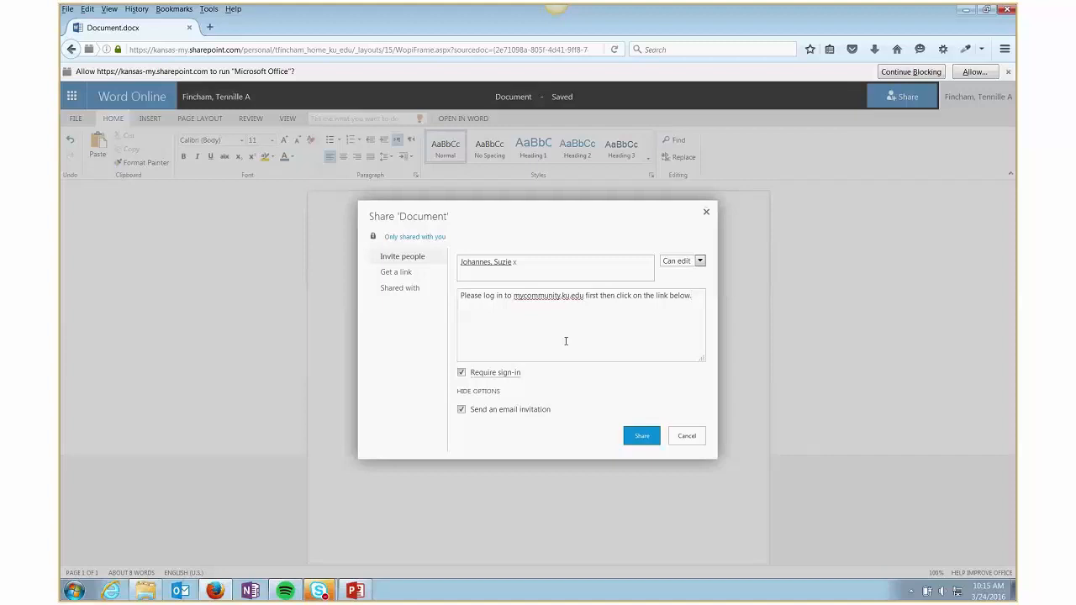
{"action": "mouse_move", "coordinate": [357, 592]}
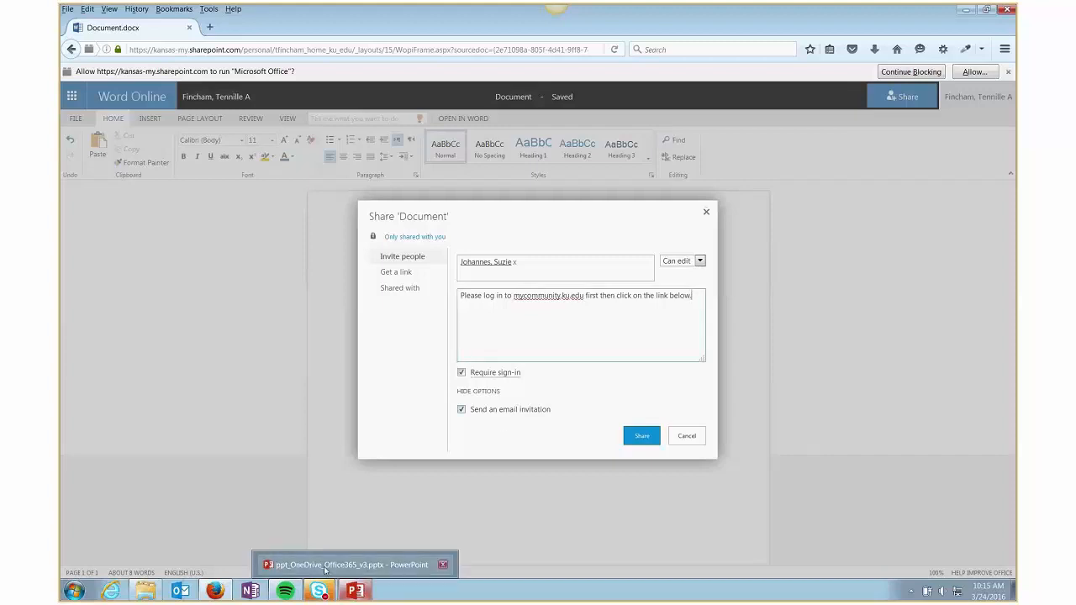
- Show slide 15, 'A note about internal sharing', in the PowerPoint OneDrive training deck
{"action": "left_click", "coordinate": [324, 570]}
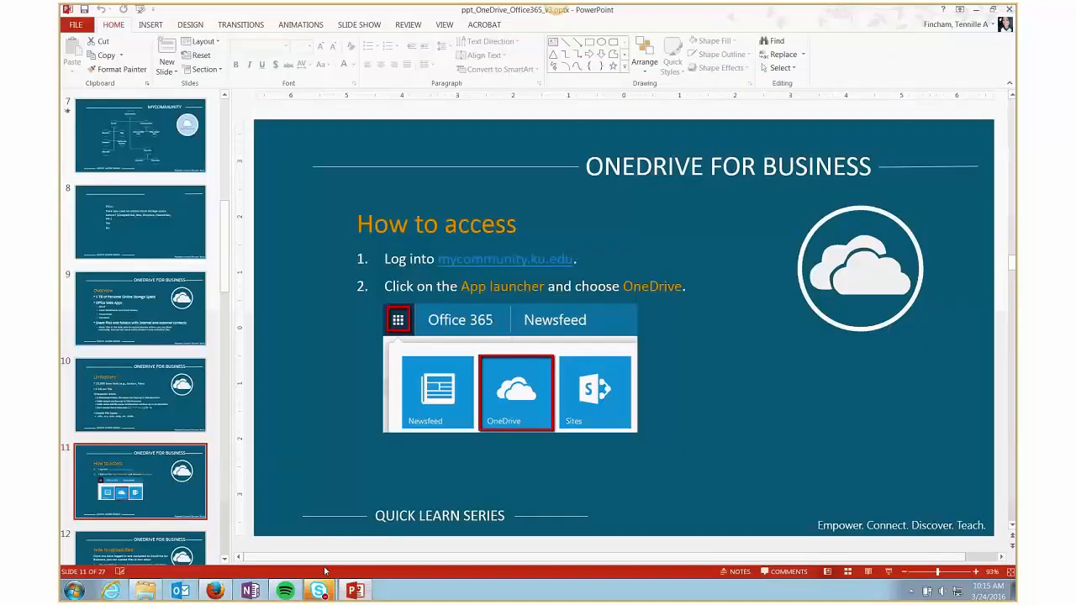
{"action": "scroll", "coordinate": [186, 465], "scroll_direction": "down", "scroll_amount": 2}
{"action": "scroll", "coordinate": [186, 465], "scroll_direction": "down", "scroll_amount": 4}
{"action": "left_click", "coordinate": [172, 446]}
{"action": "scroll", "coordinate": [242, 449], "scroll_direction": "up", "scroll_amount": 2}
{"action": "scroll", "coordinate": [498, 477], "scroll_direction": "down", "scroll_amount": 2}
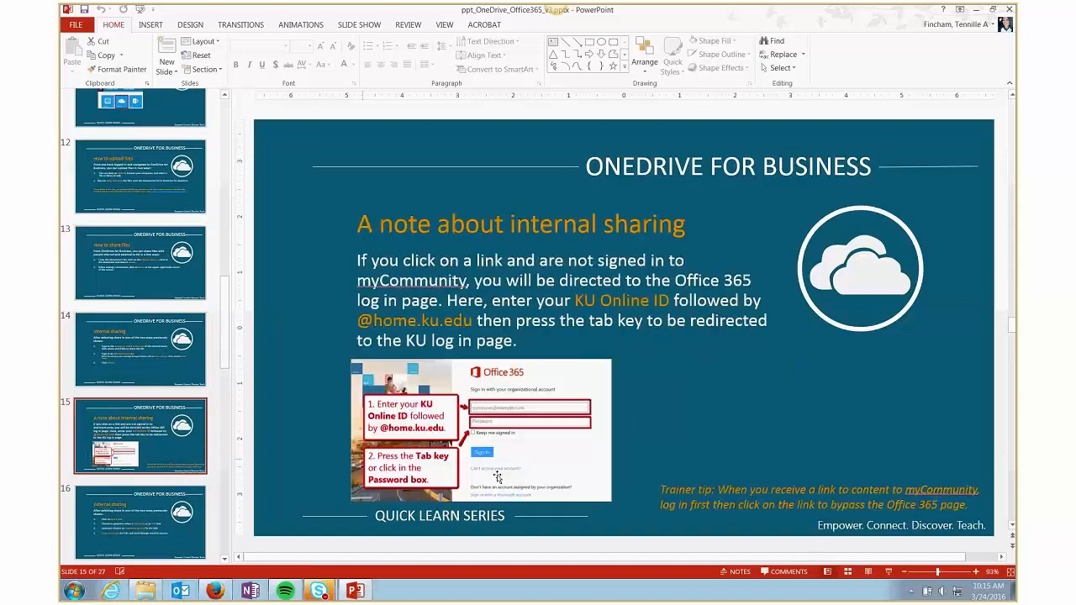
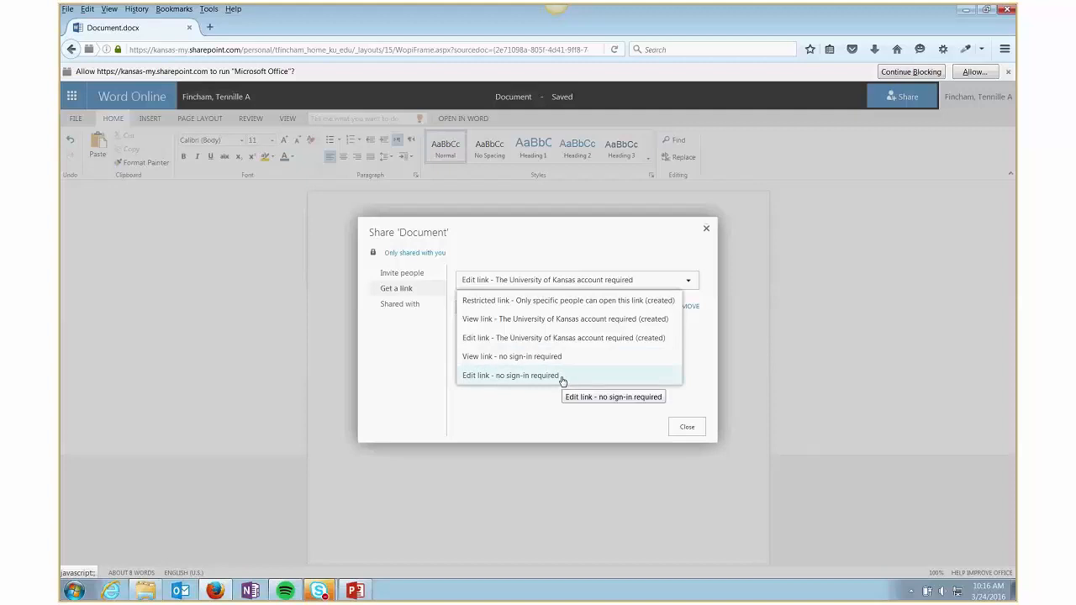
- Generate an 'Edit link - no sign-in required' guest link for Document
{"action": "left_click", "coordinate": [468, 380]}
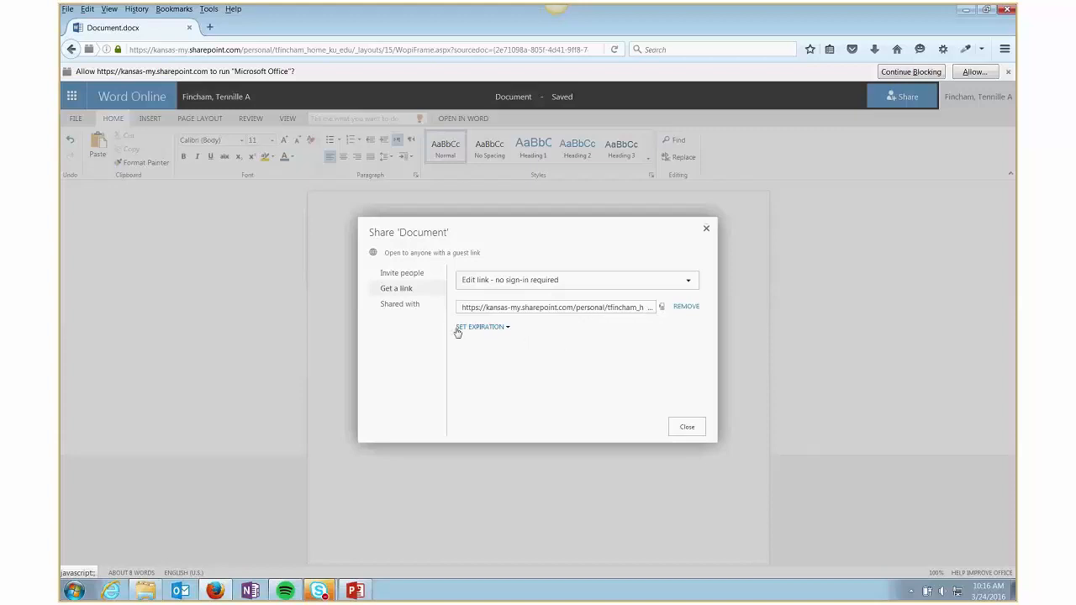
- Set a custom 10-day expiration on the guest edit link
{"action": "left_click", "coordinate": [508, 329]}
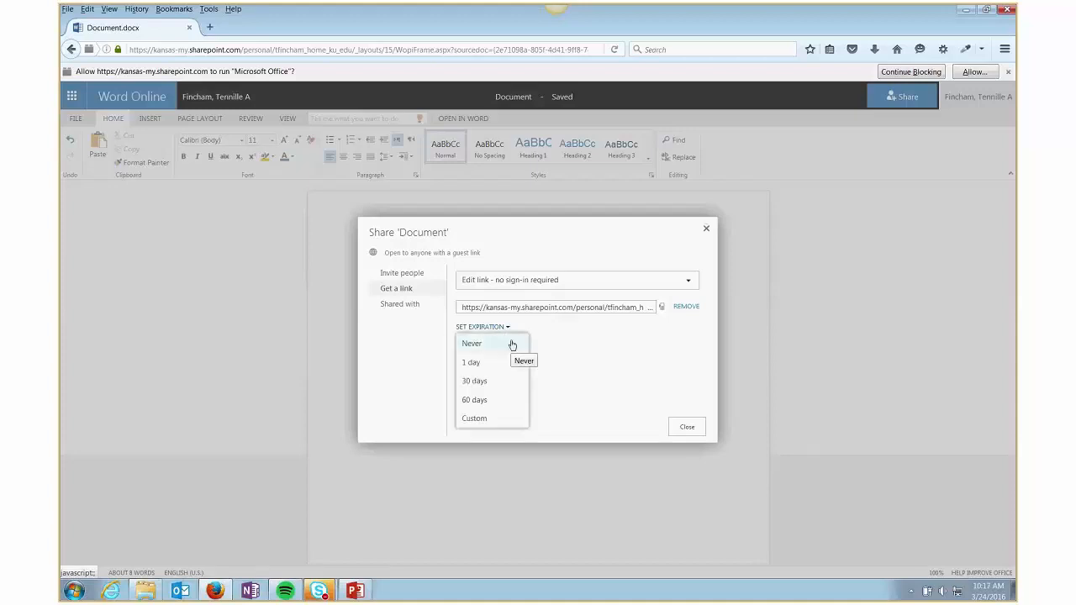
{"action": "left_click", "coordinate": [507, 382]}
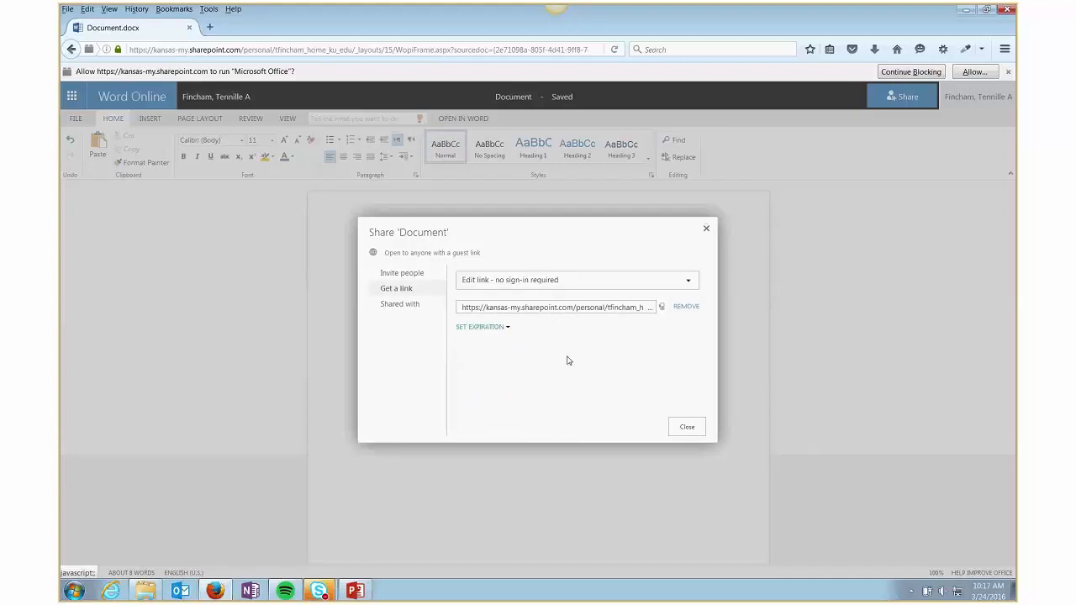
{"action": "left_click", "coordinate": [503, 328]}
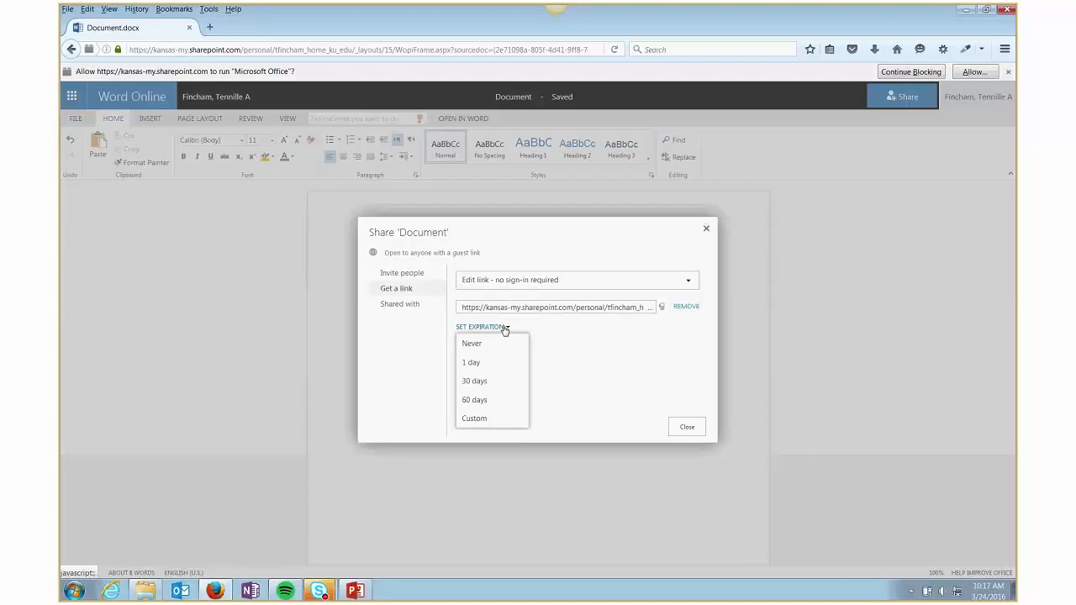
{"action": "left_click", "coordinate": [490, 419]}
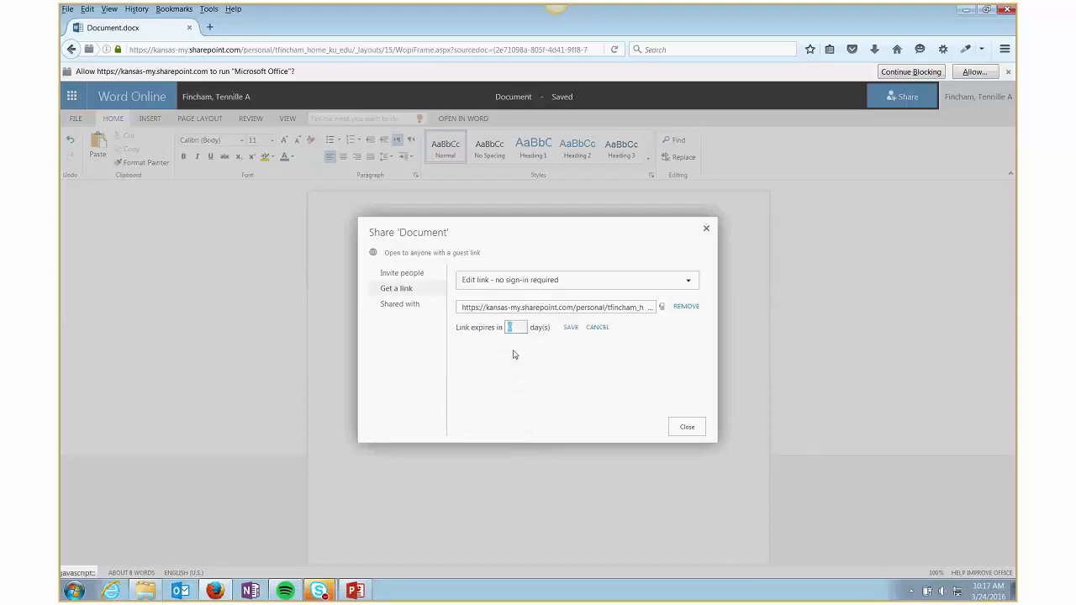
{"action": "type", "text": "10"}
{"action": "left_click", "coordinate": [569, 328]}
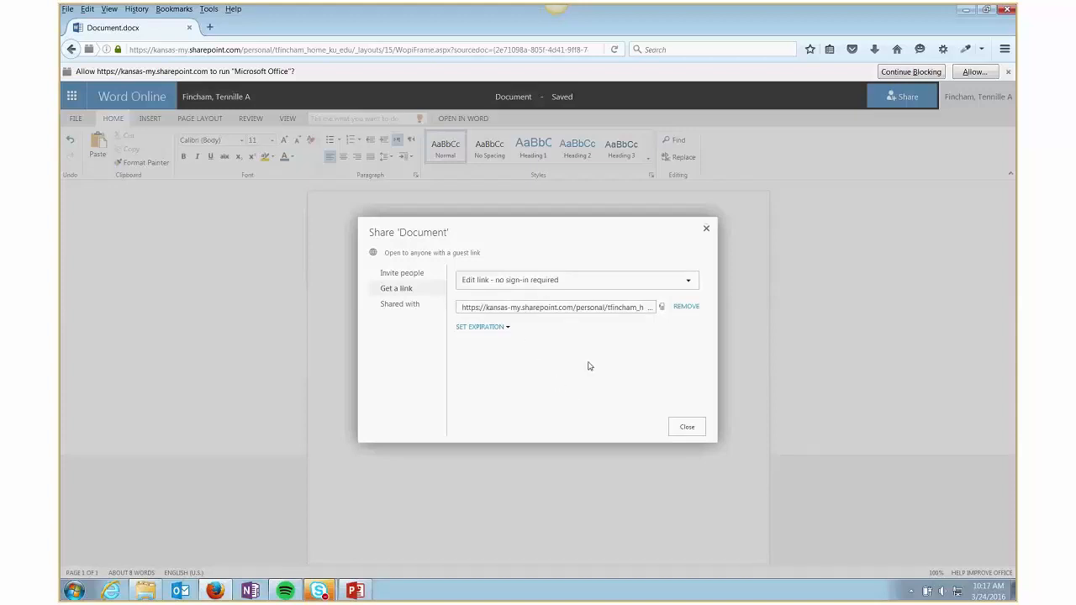
{"action": "left_click", "coordinate": [384, 278]}
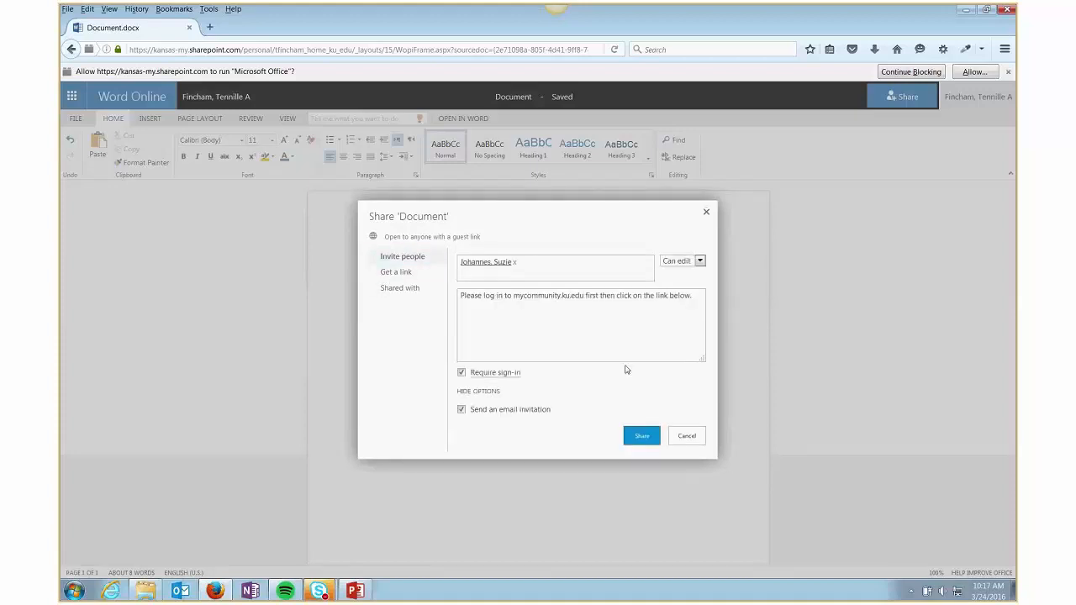
- Send the Can edit invitation with its mycommunity log-in message
{"action": "left_click", "coordinate": [644, 439]}
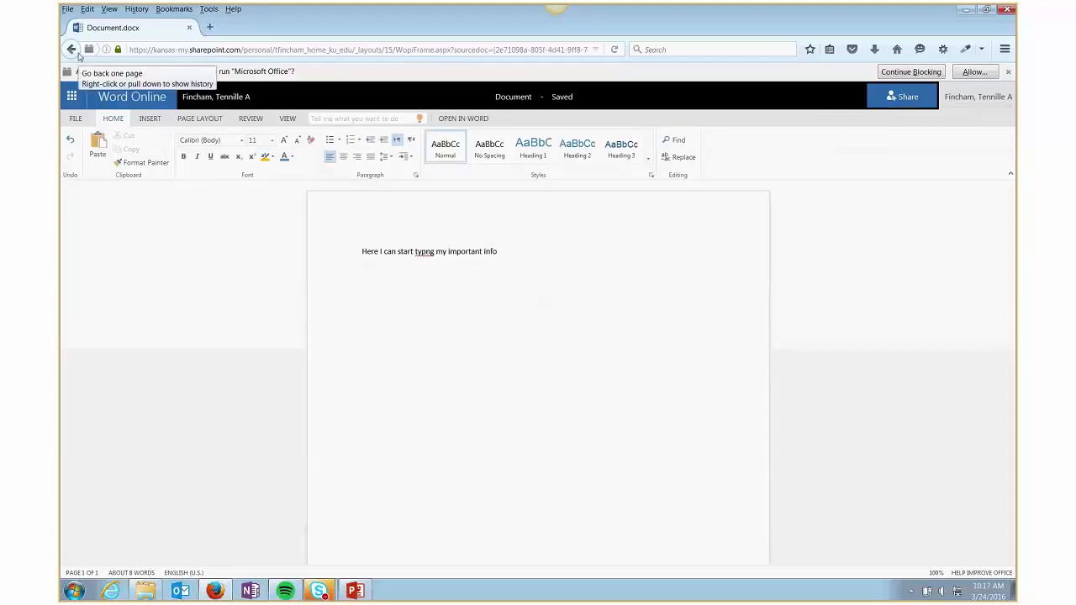
- Go from the document to the OneDrive Files list and look through it
{"action": "left_click", "coordinate": [227, 99]}
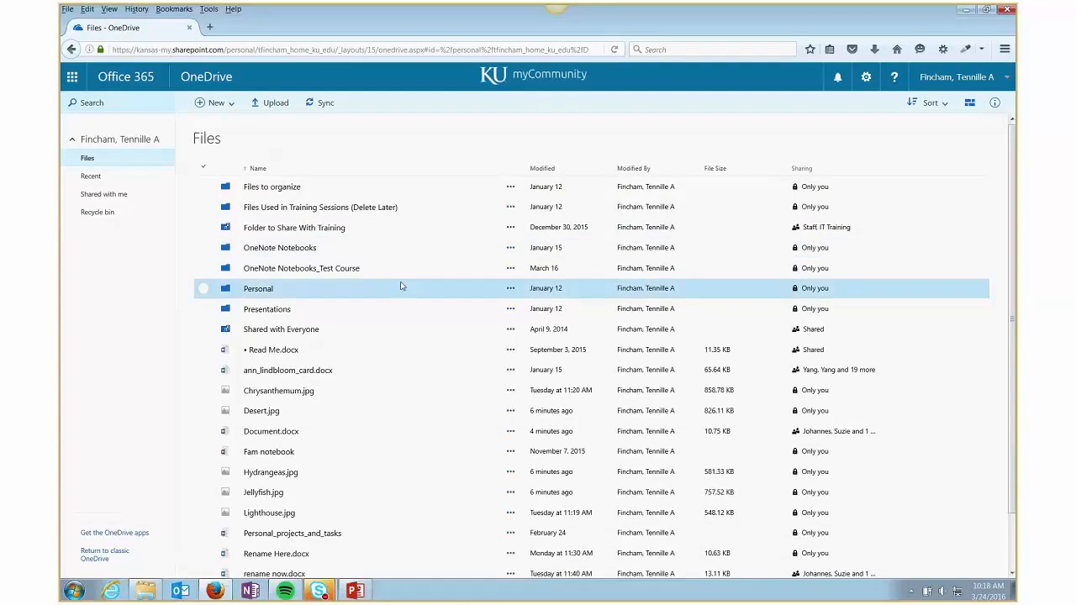
{"action": "scroll", "coordinate": [404, 286], "scroll_direction": "down", "scroll_amount": 2}
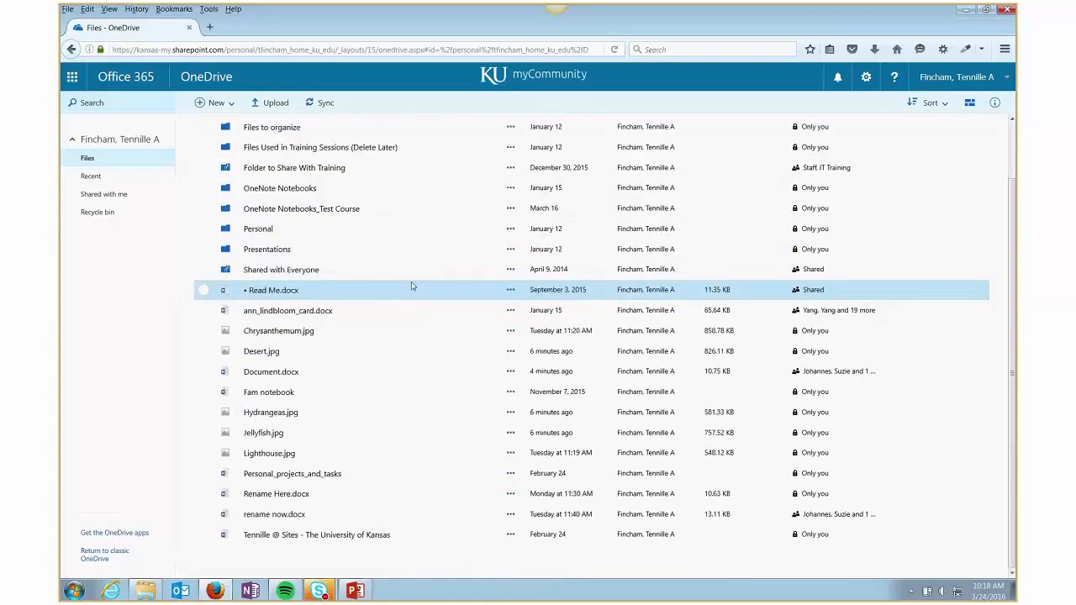
{"action": "scroll", "coordinate": [411, 286], "scroll_direction": "up", "scroll_amount": 2}
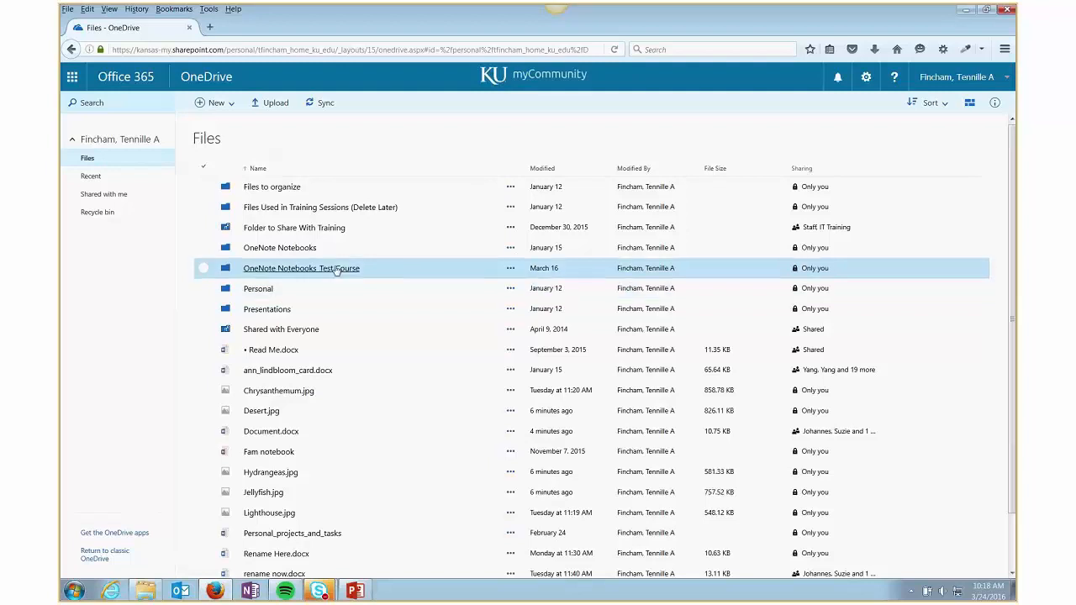
{"action": "left_click", "coordinate": [96, 198]}
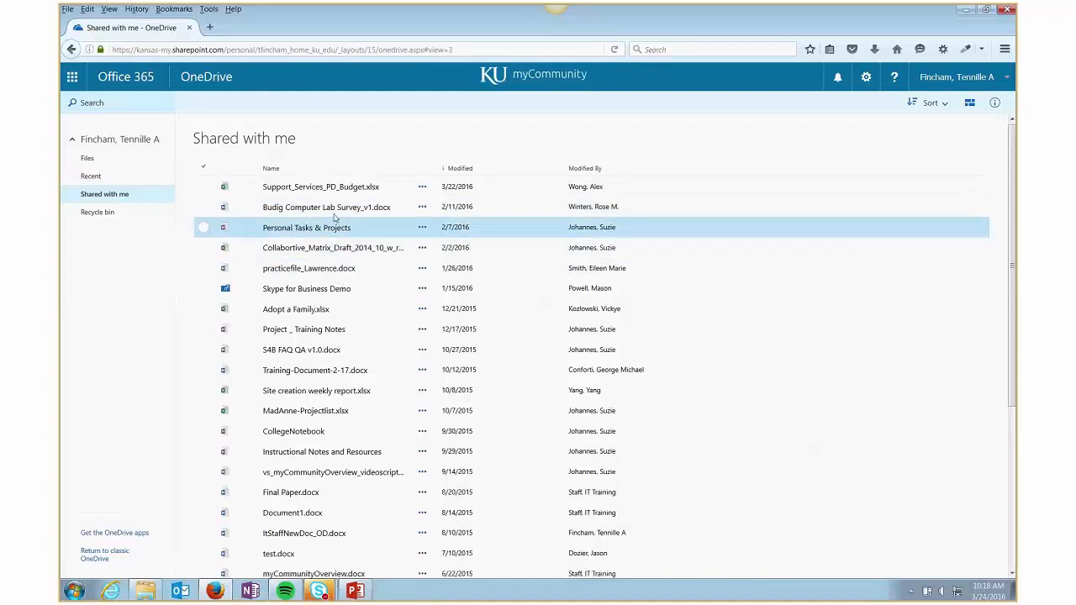
{"action": "scroll", "coordinate": [335, 290], "scroll_direction": "down", "scroll_amount": 1}
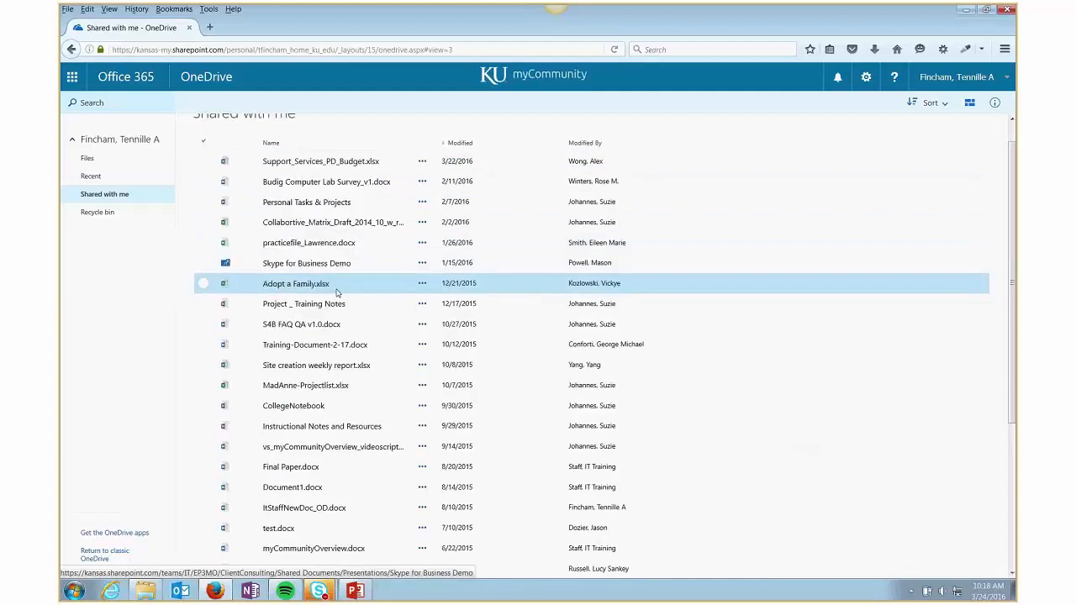
{"action": "scroll", "coordinate": [336, 292], "scroll_direction": "up", "scroll_amount": 1}
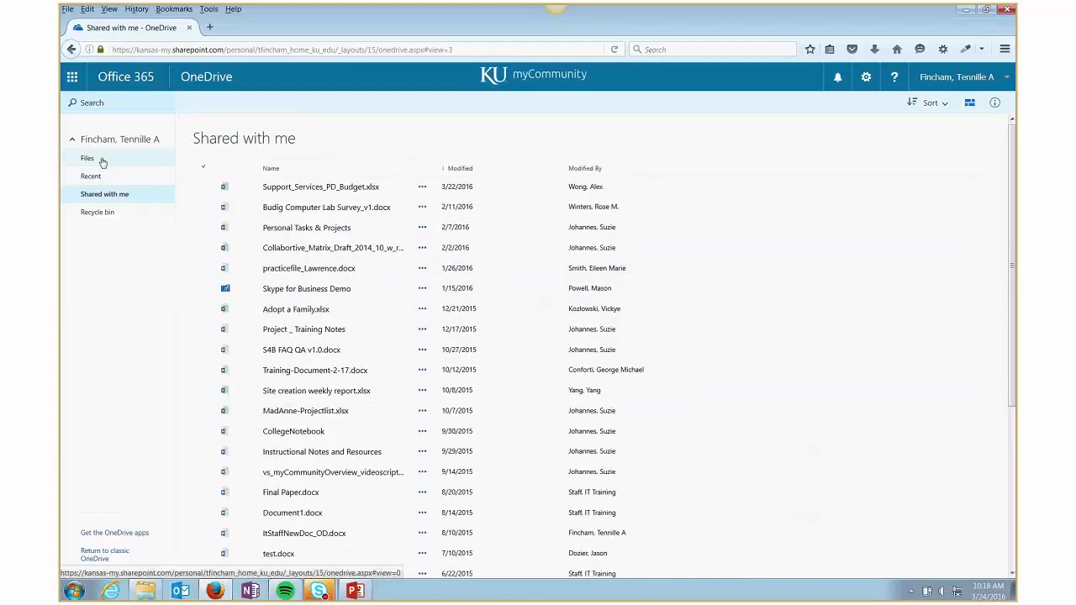
{"action": "left_click", "coordinate": [87, 158]}
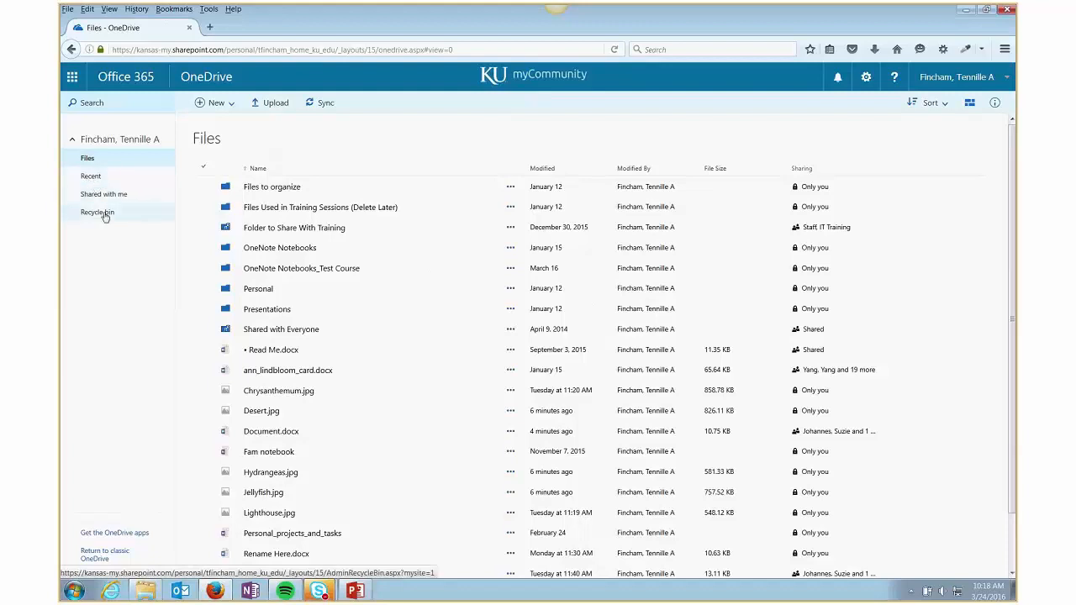
{"action": "left_click", "coordinate": [98, 213]}
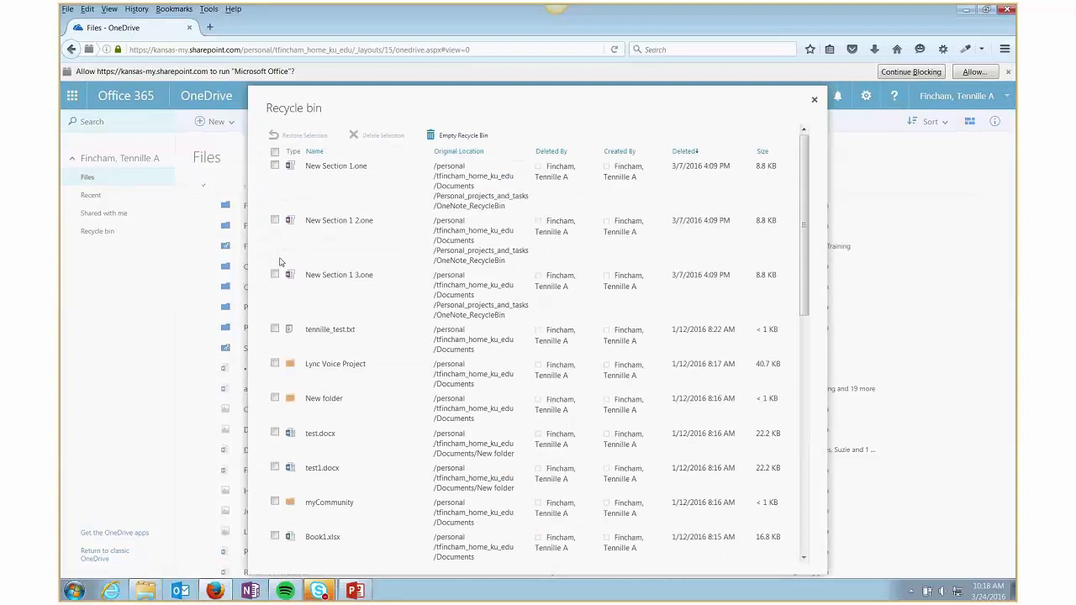
{"action": "scroll", "coordinate": [454, 273], "scroll_direction": "down", "scroll_amount": 3}
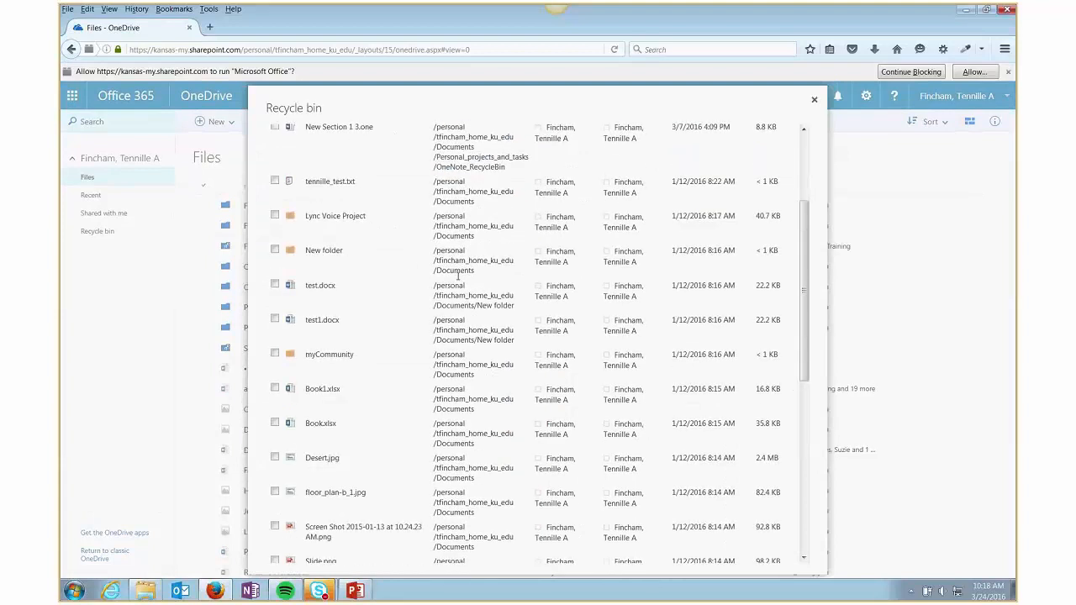
{"action": "scroll", "coordinate": [458, 275], "scroll_direction": "up", "scroll_amount": 3}
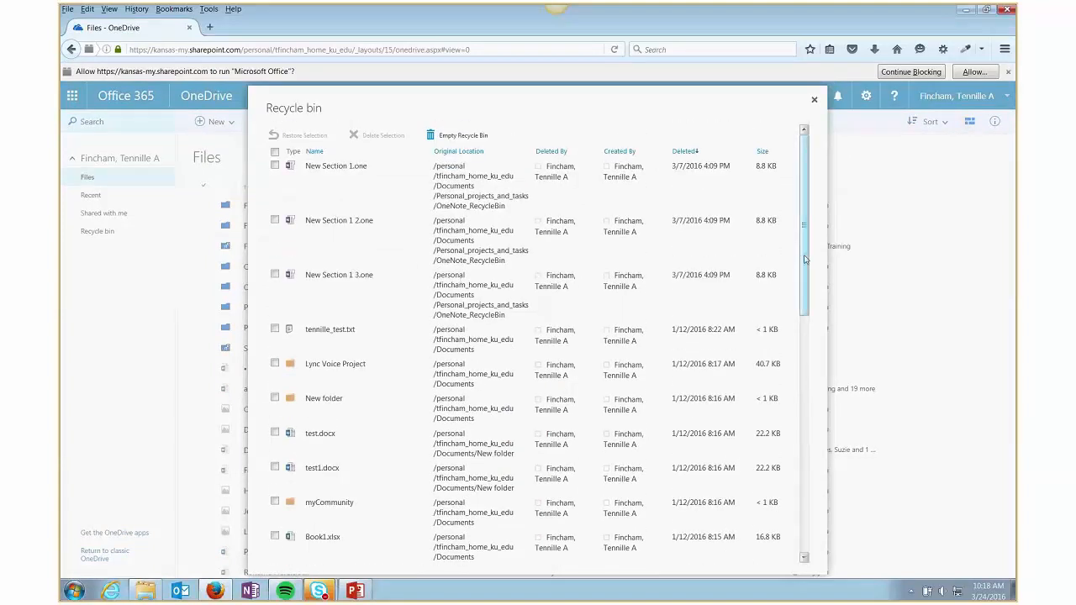
{"action": "scroll", "coordinate": [814, 299], "scroll_direction": "down", "scroll_amount": 3}
{"action": "scroll", "coordinate": [813, 308], "scroll_direction": "up", "scroll_amount": 3}
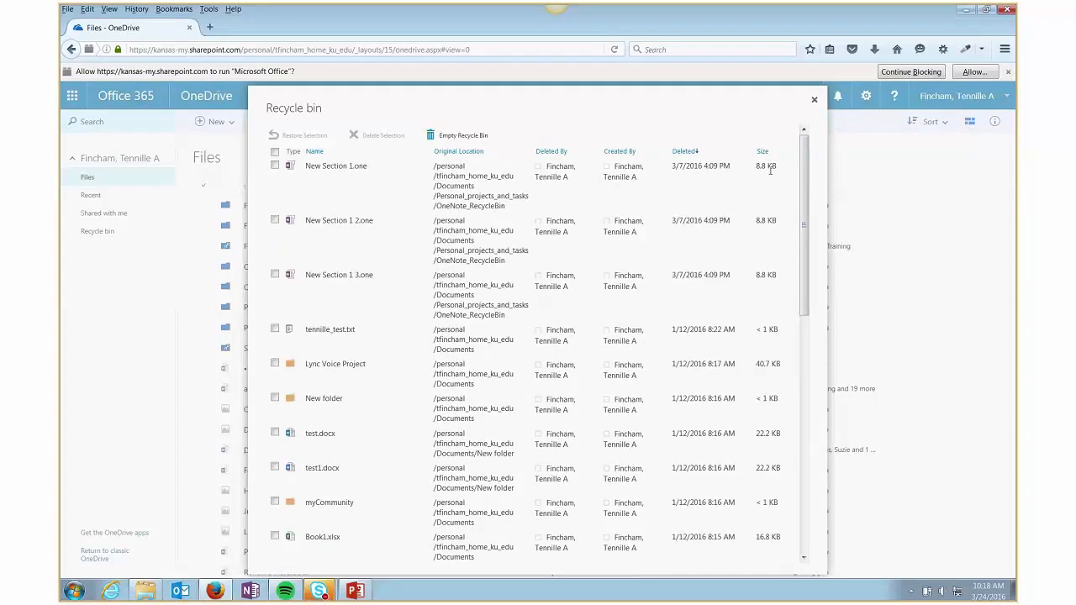
- Close the Recycle bin, review the Files list, and select the Files to organize folder
{"action": "left_click", "coordinate": [814, 101]}
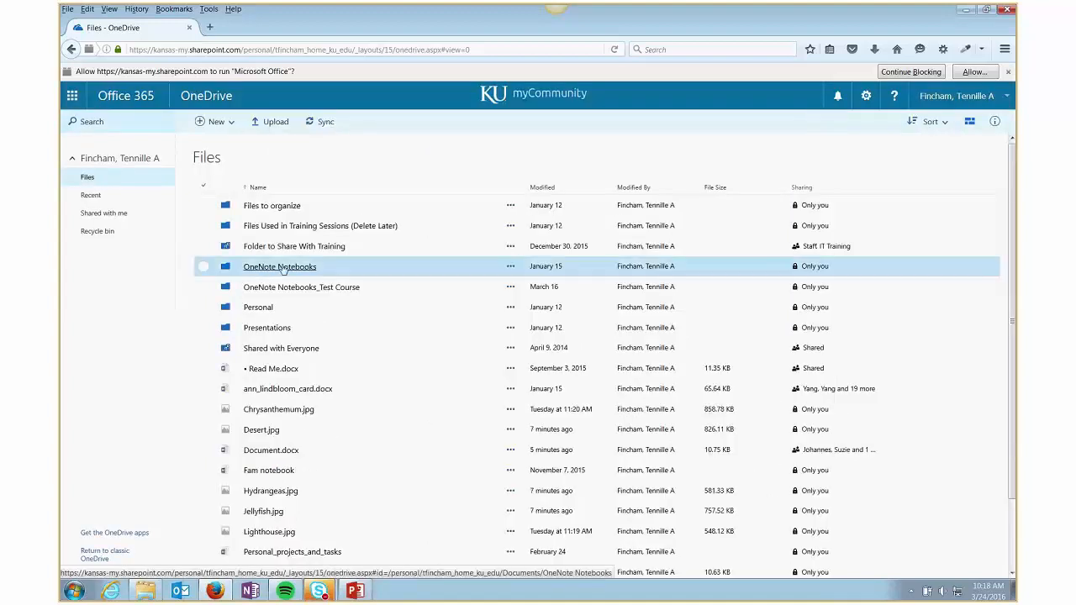
{"action": "scroll", "coordinate": [418, 278], "scroll_direction": "down", "scroll_amount": 2}
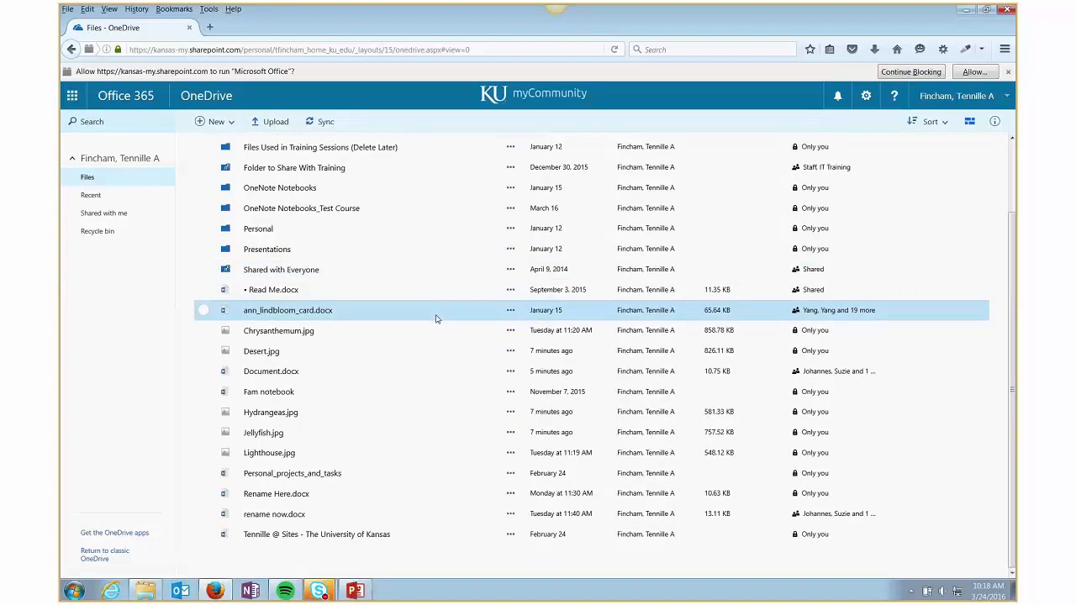
{"action": "scroll", "coordinate": [1014, 388], "scroll_direction": "up", "scroll_amount": 1}
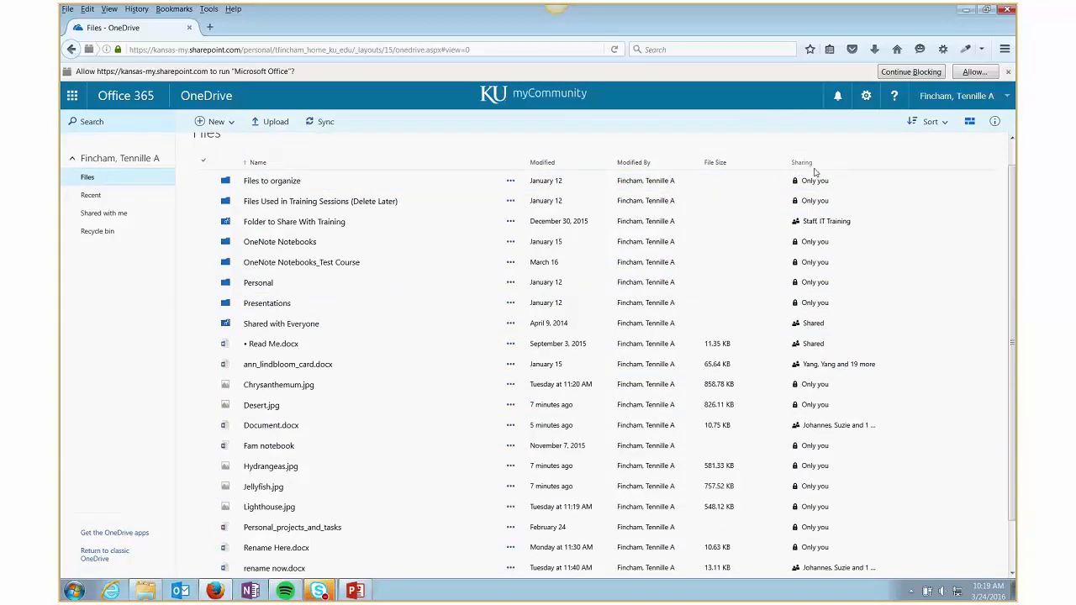
{"action": "left_click", "coordinate": [821, 181]}
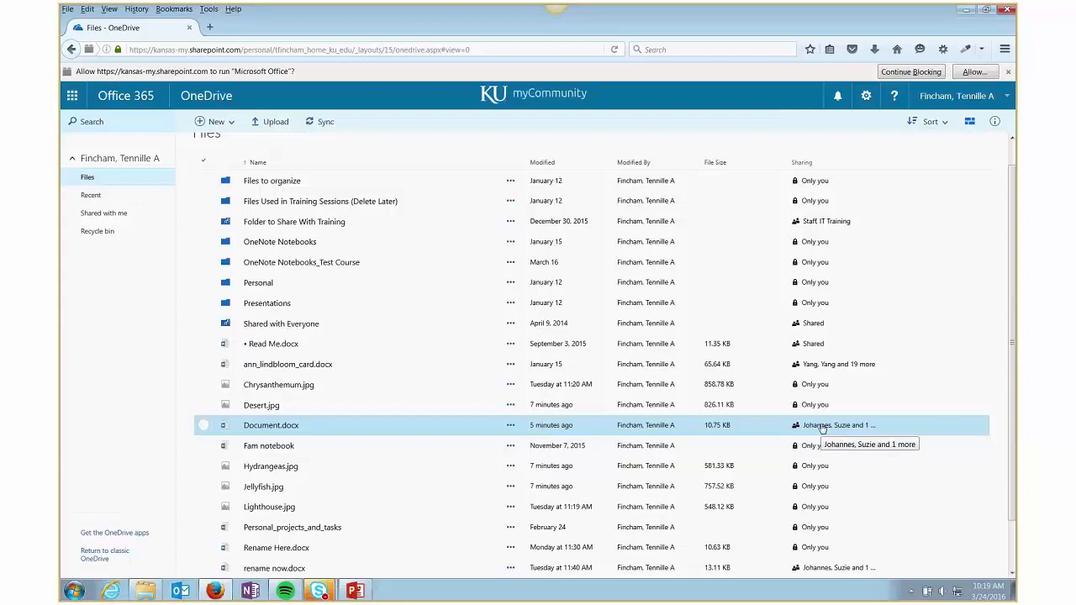
{"action": "left_click", "coordinate": [511, 426]}
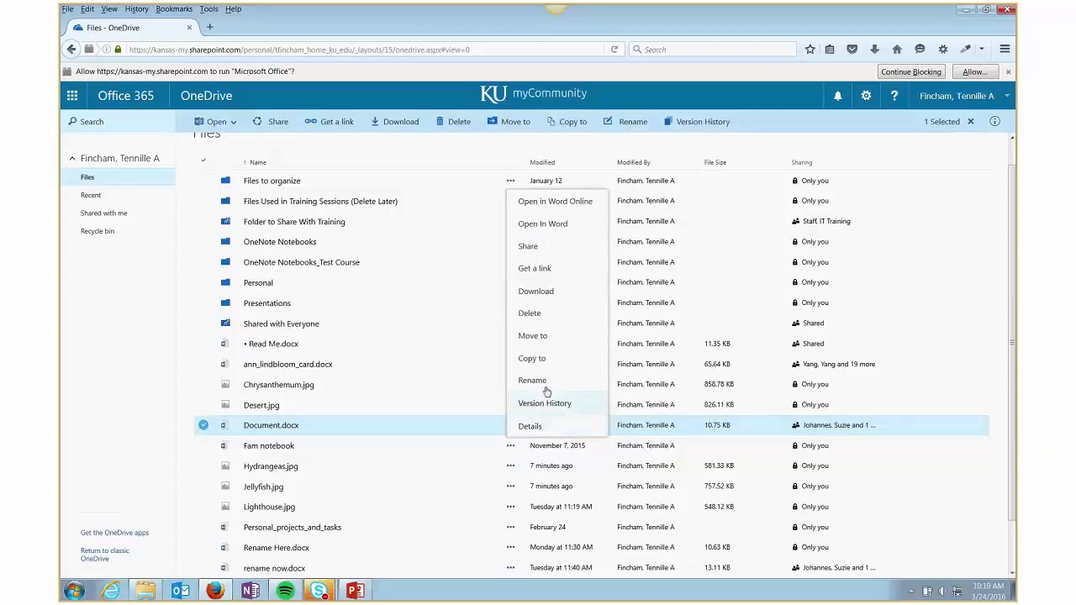
{"action": "left_click", "coordinate": [529, 246]}
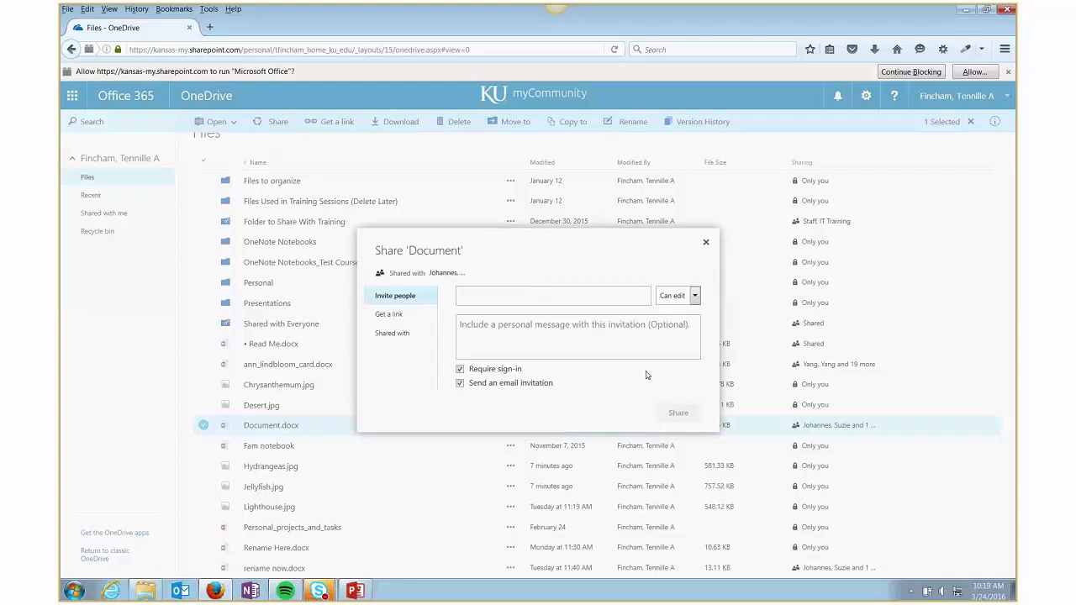
{"action": "left_click", "coordinate": [705, 242]}
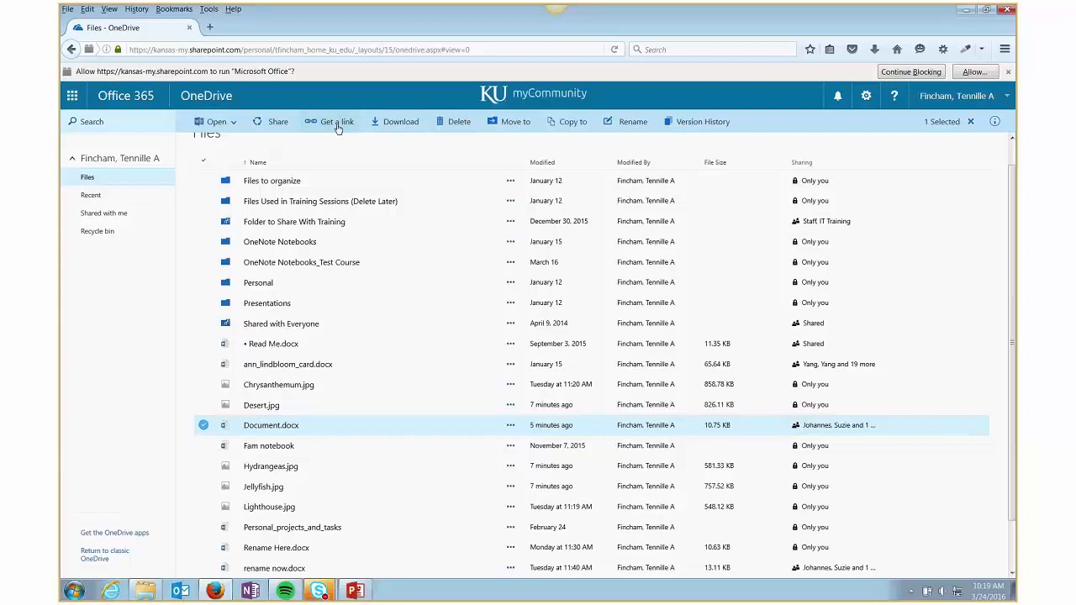
{"action": "left_click", "coordinate": [278, 122]}
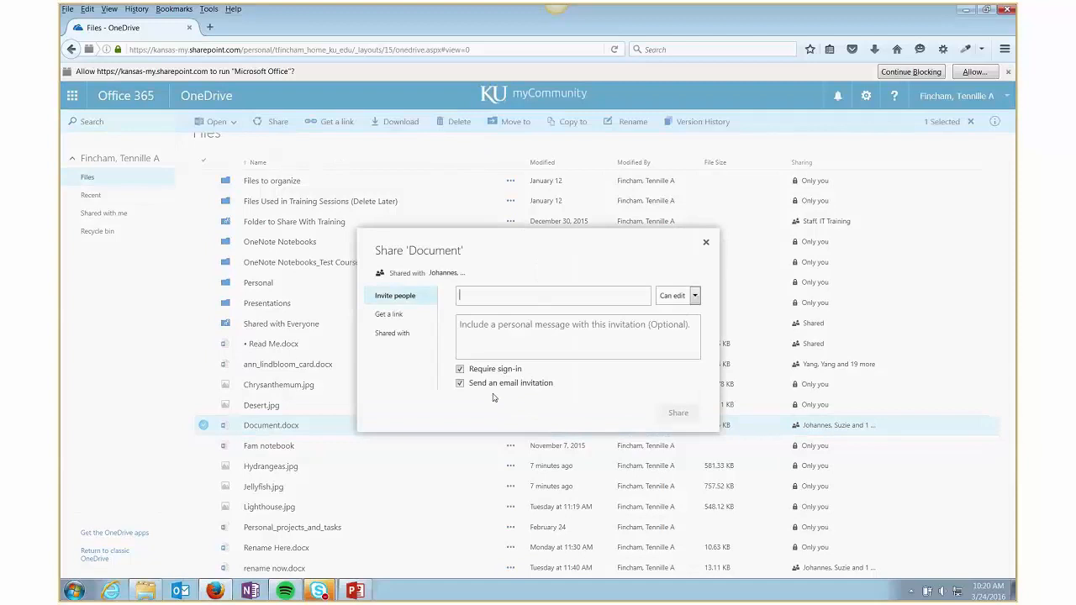
{"action": "left_click", "coordinate": [706, 243]}
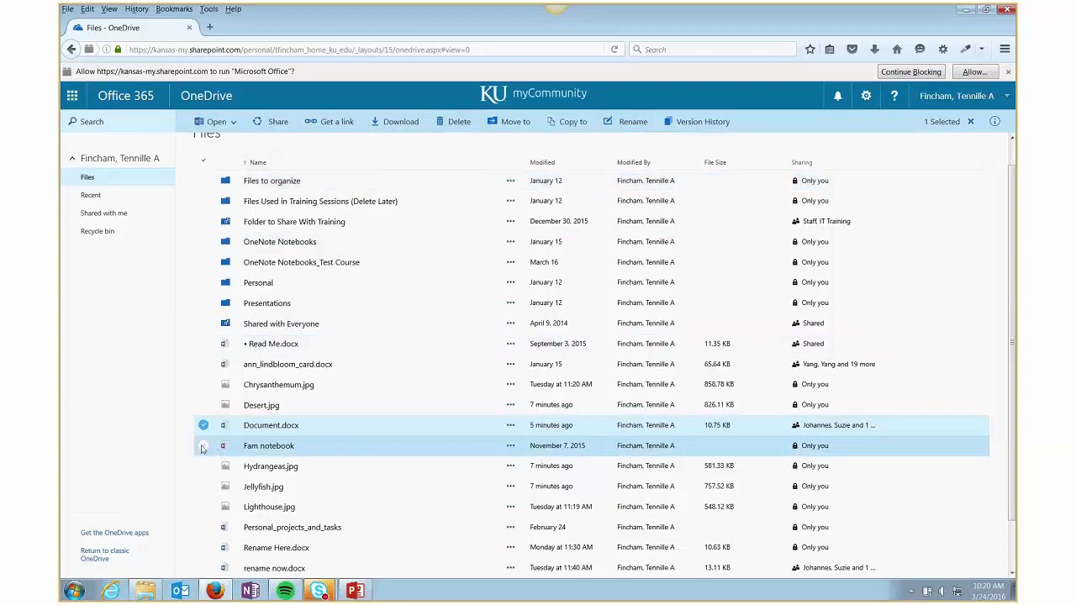
- Select and then deselect Desert.jpg and Chrysanthemum.jpg in the Files list
{"action": "left_click", "coordinate": [203, 404]}
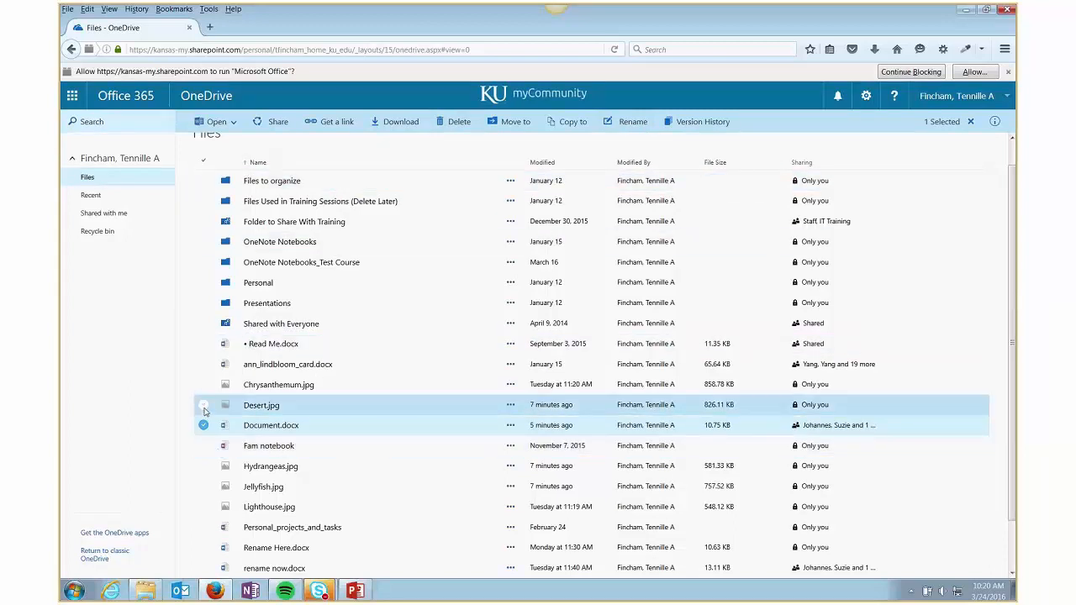
{"action": "left_click", "coordinate": [203, 384]}
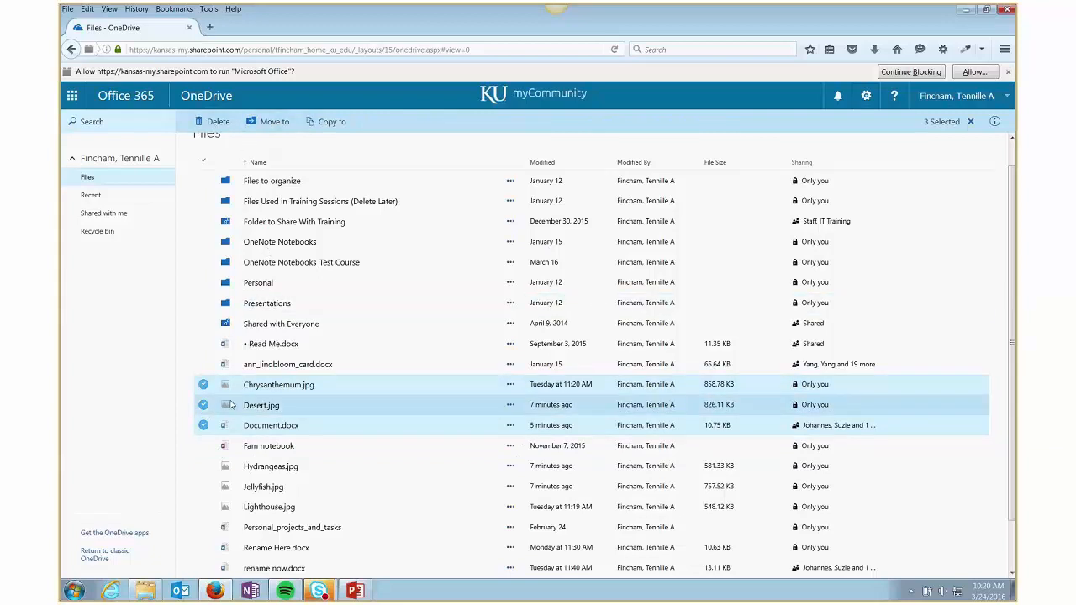
{"action": "left_click", "coordinate": [203, 384]}
{"action": "left_click", "coordinate": [204, 404]}
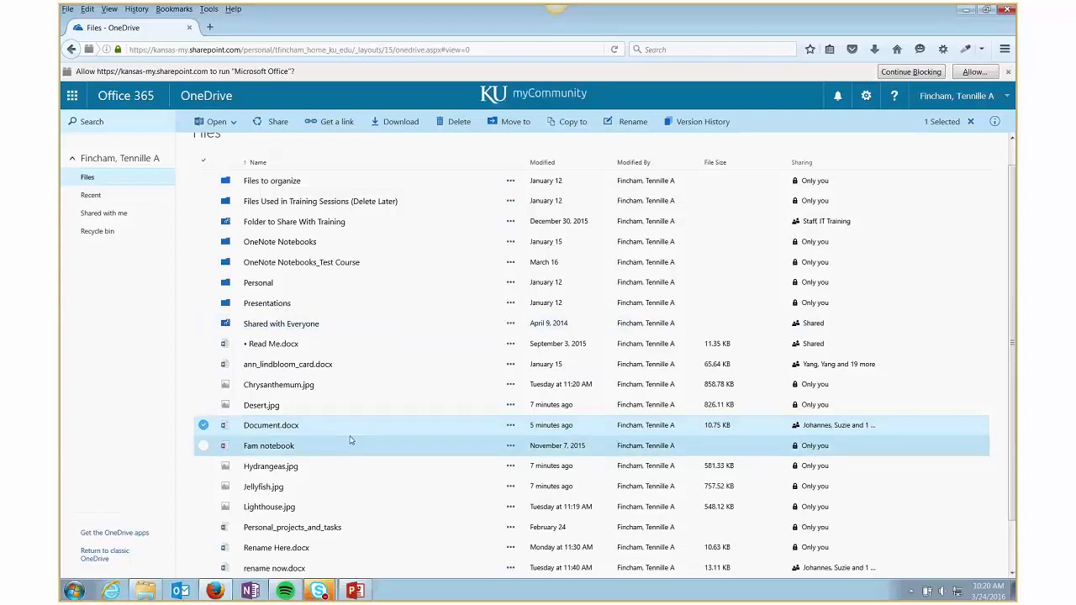
- Present slide 17, 'Wrap-up', full screen in PowerPoint
{"action": "left_click", "coordinate": [356, 591]}
{"action": "scroll", "coordinate": [148, 454], "scroll_direction": "down", "scroll_amount": 3}
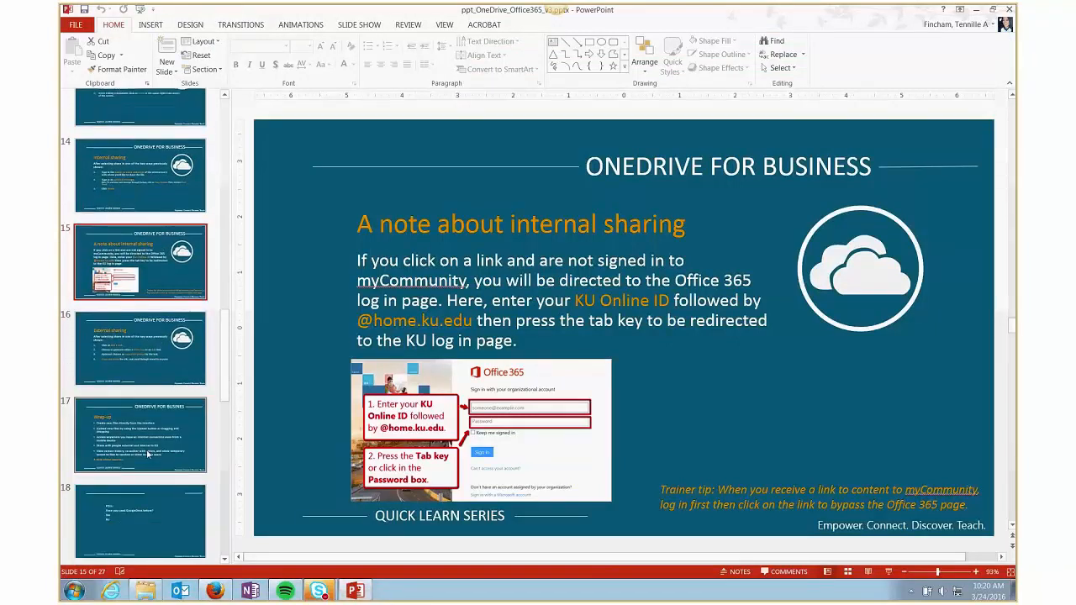
{"action": "left_click", "coordinate": [147, 454]}
{"action": "key", "text": "shift+F5"}
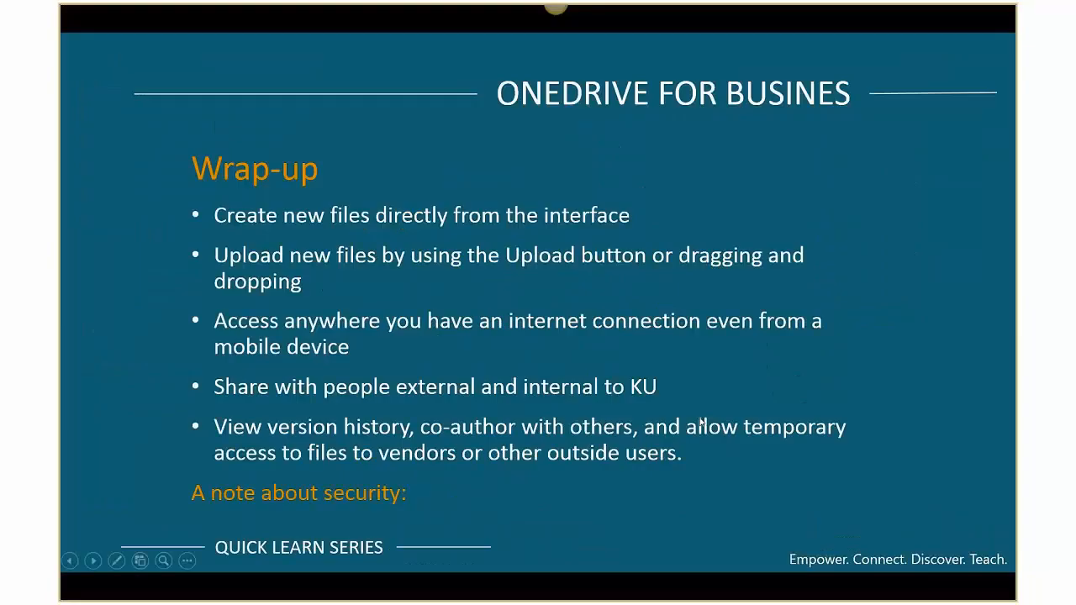
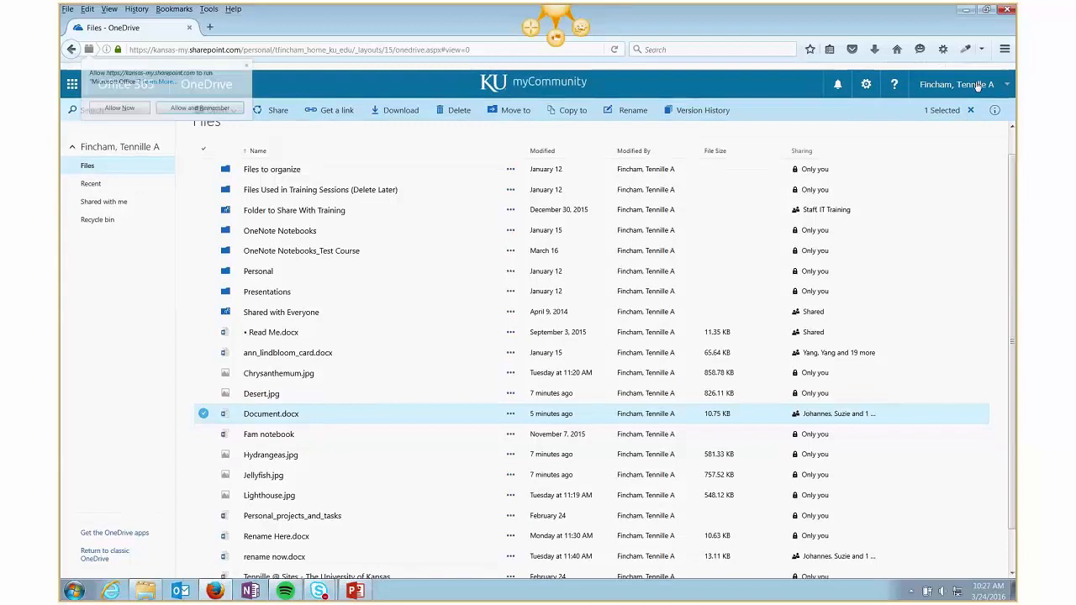
- Allow the Microsoft Office prompt, then return via the Office 365 home page to OneDrive Files
{"action": "left_click", "coordinate": [227, 122]}
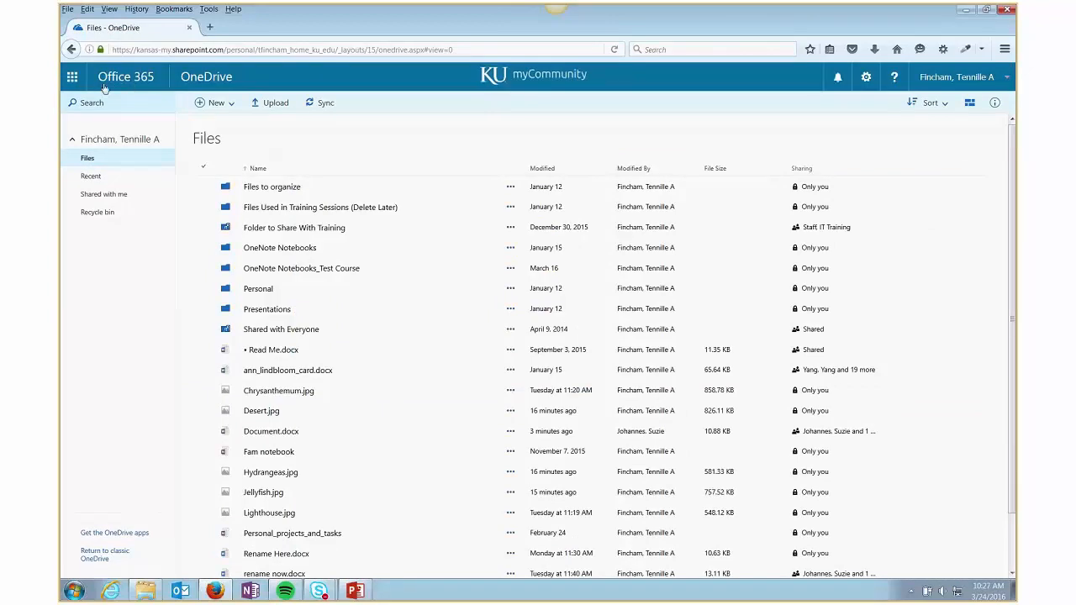
{"action": "left_click", "coordinate": [142, 85]}
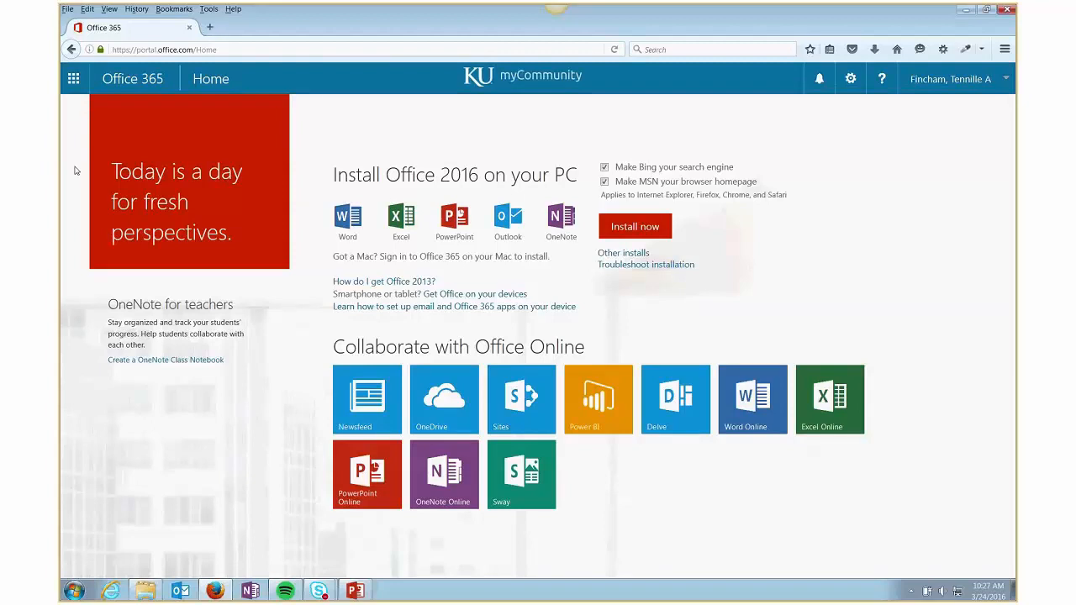
{"action": "left_click", "coordinate": [75, 82]}
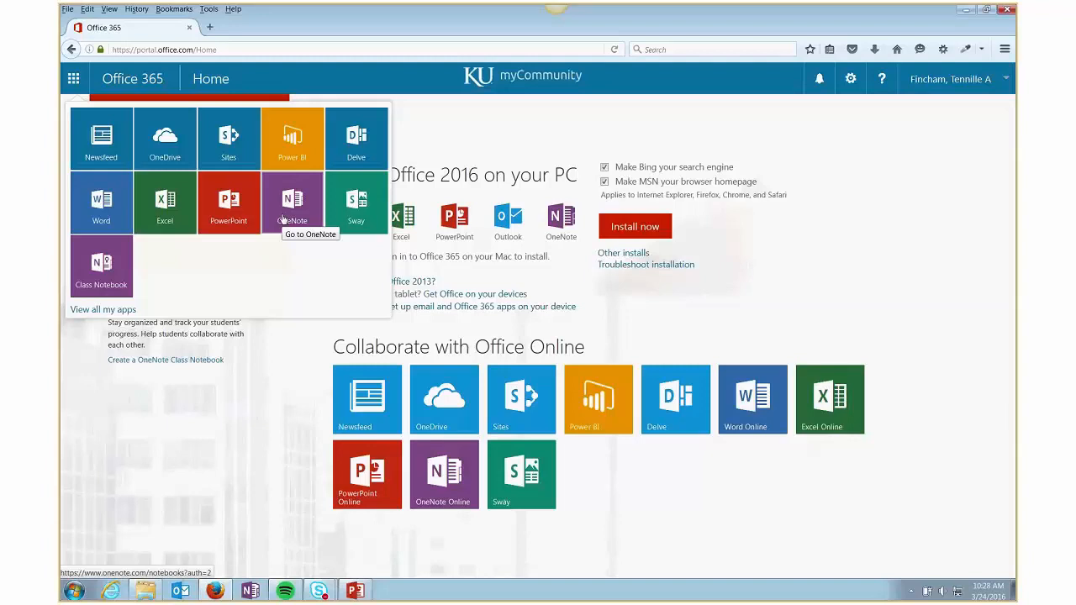
{"action": "left_click", "coordinate": [157, 163]}
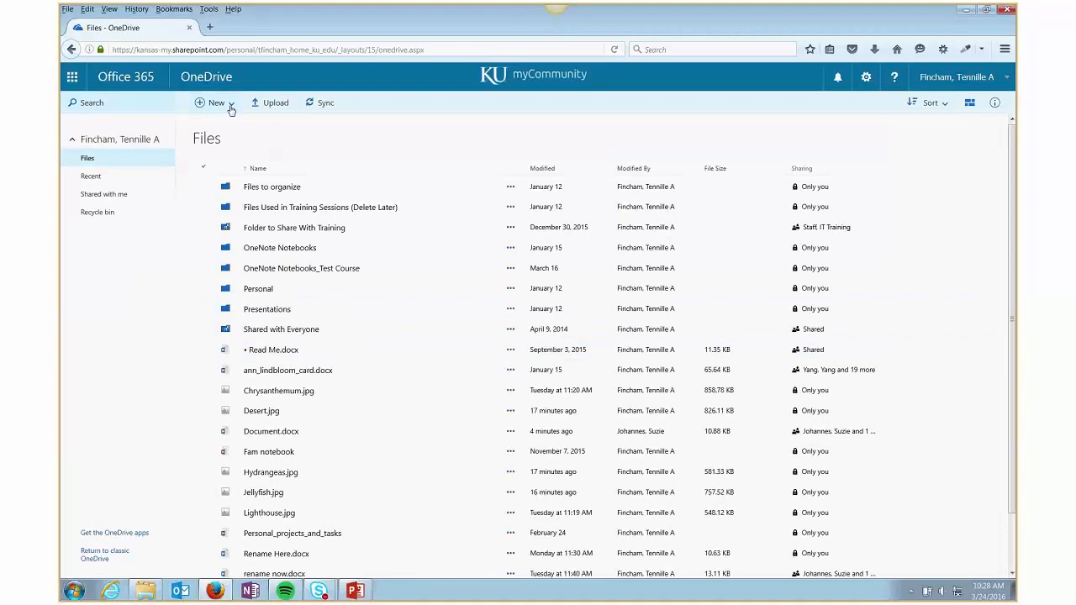
- Open Document.docx from the OneDrive Files list in Word Online in a new tab
{"action": "left_click", "coordinate": [230, 104]}
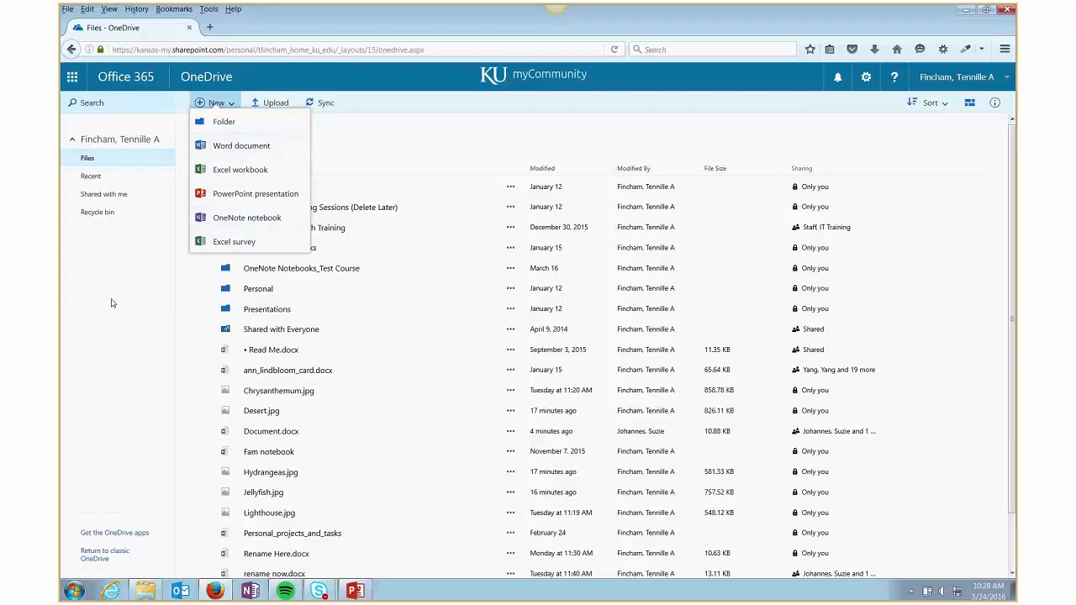
{"action": "left_click", "coordinate": [142, 311]}
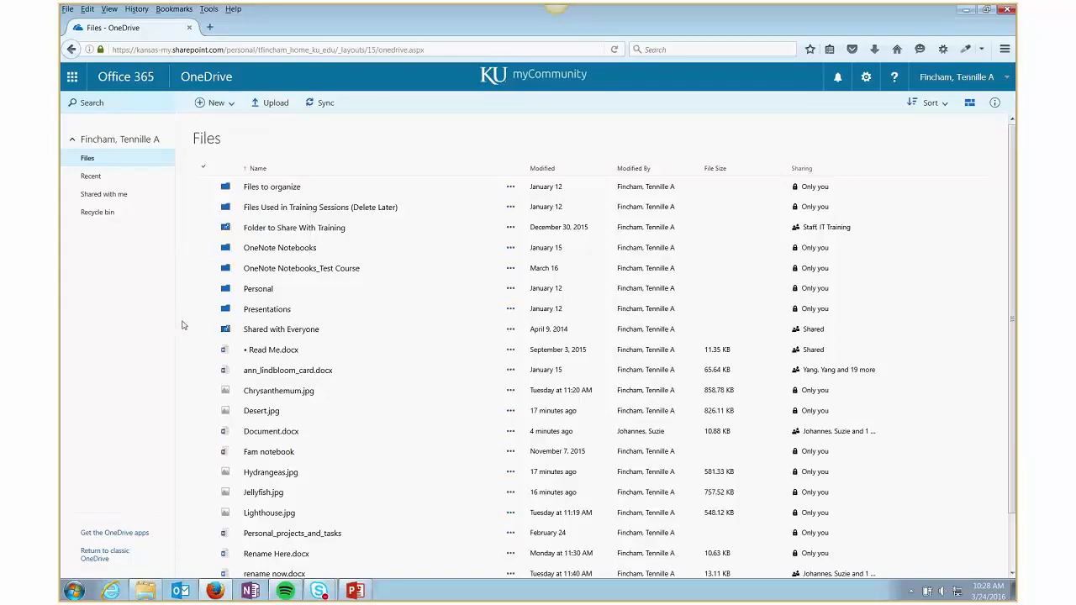
{"action": "scroll", "coordinate": [182, 325], "scroll_direction": "down", "scroll_amount": 1}
{"action": "scroll", "coordinate": [183, 325], "scroll_direction": "down", "scroll_amount": 1}
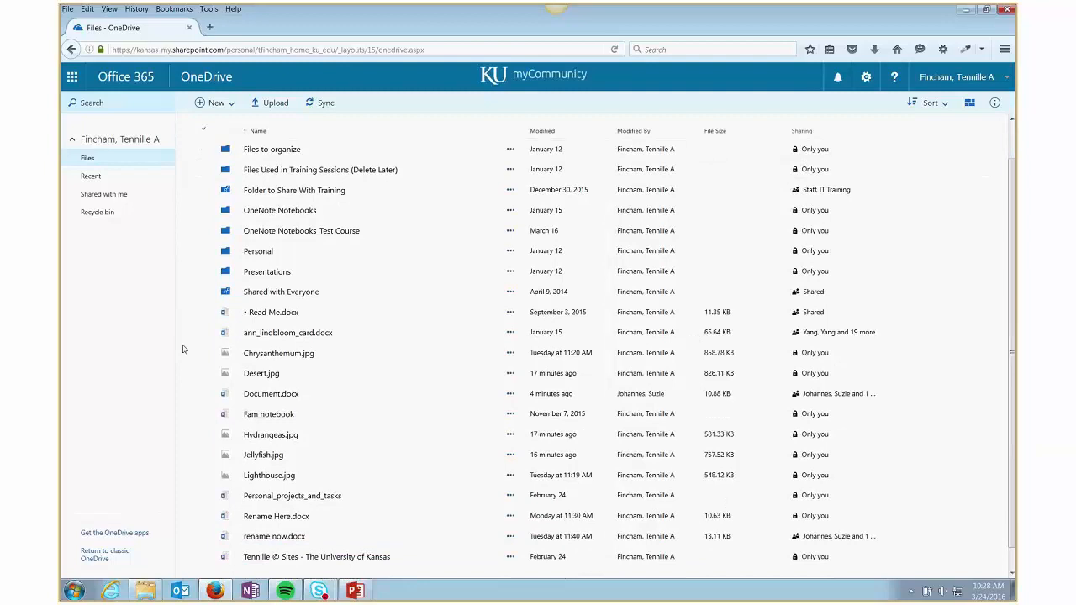
{"action": "left_click", "coordinate": [255, 397]}
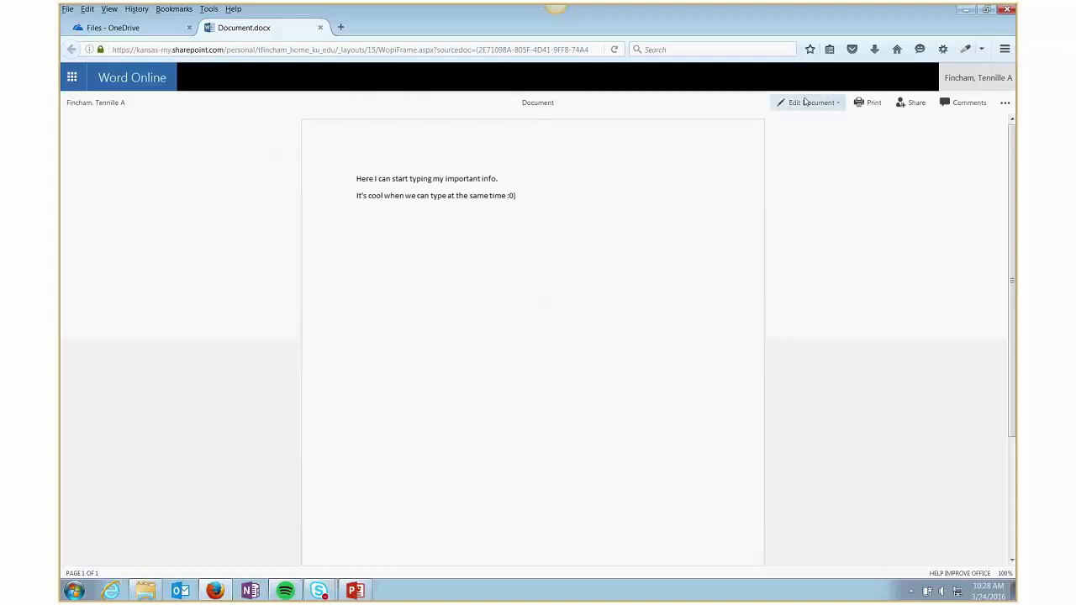
- Switch Document.docx to Edit in Word Online, alongside the co-author already editing it
{"action": "left_click", "coordinate": [838, 103]}
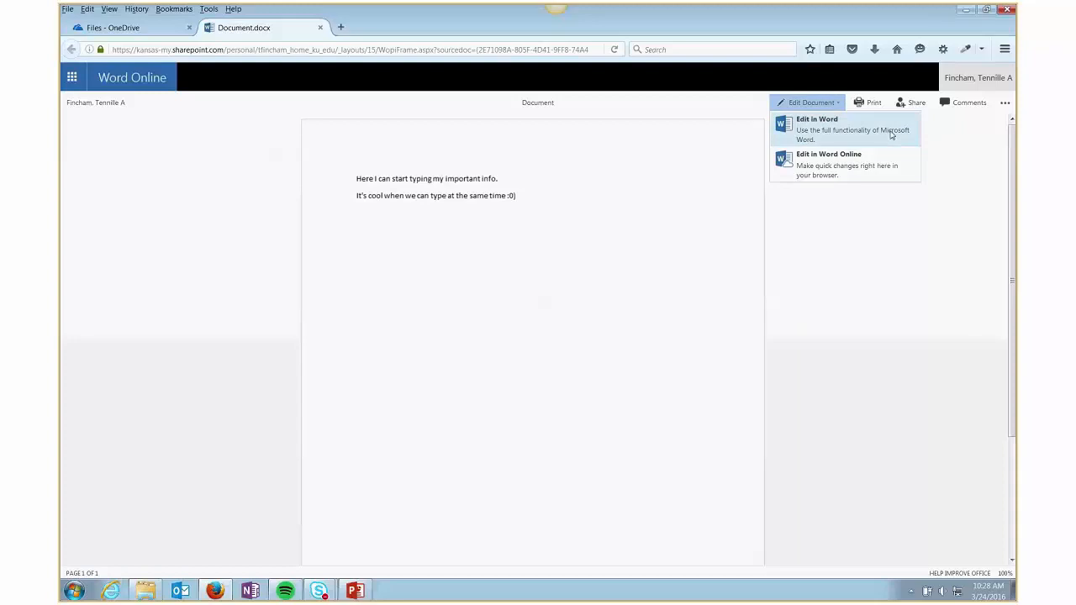
{"action": "left_click", "coordinate": [852, 165]}
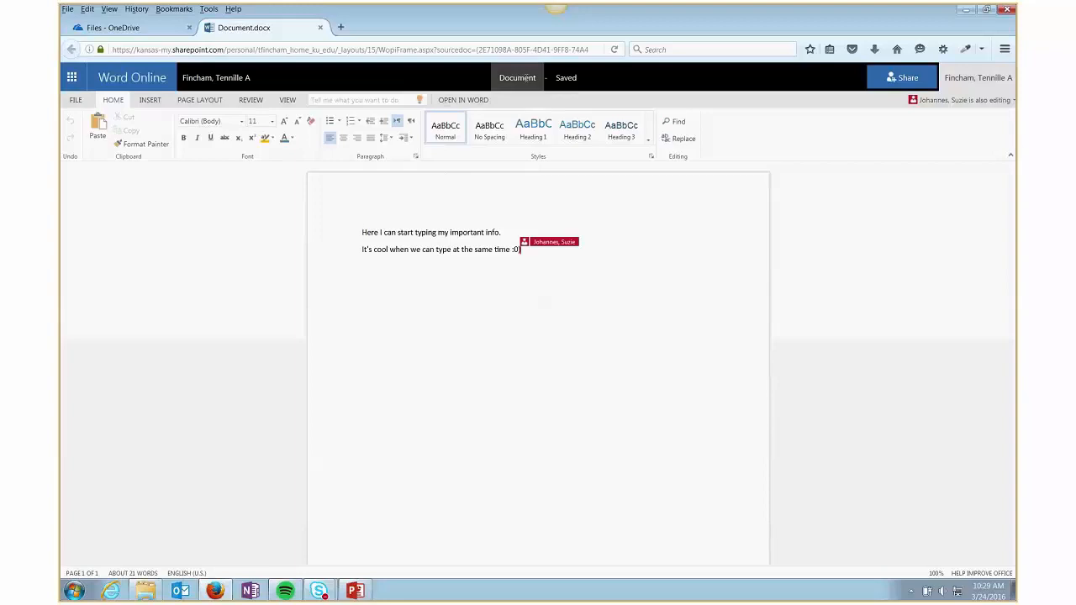
{"action": "left_click", "coordinate": [518, 78]}
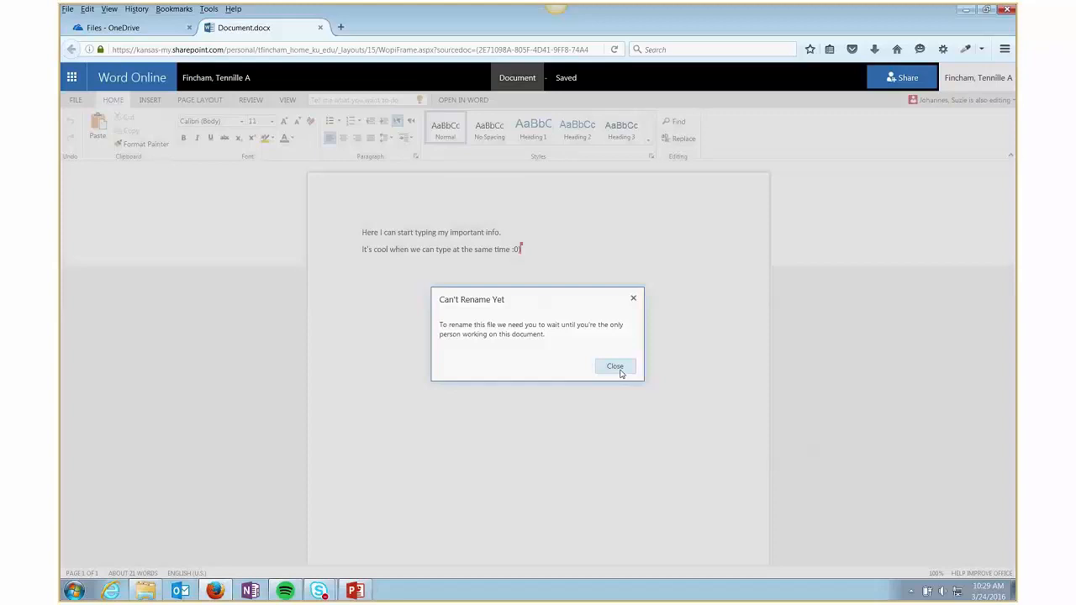
{"action": "left_click", "coordinate": [615, 367]}
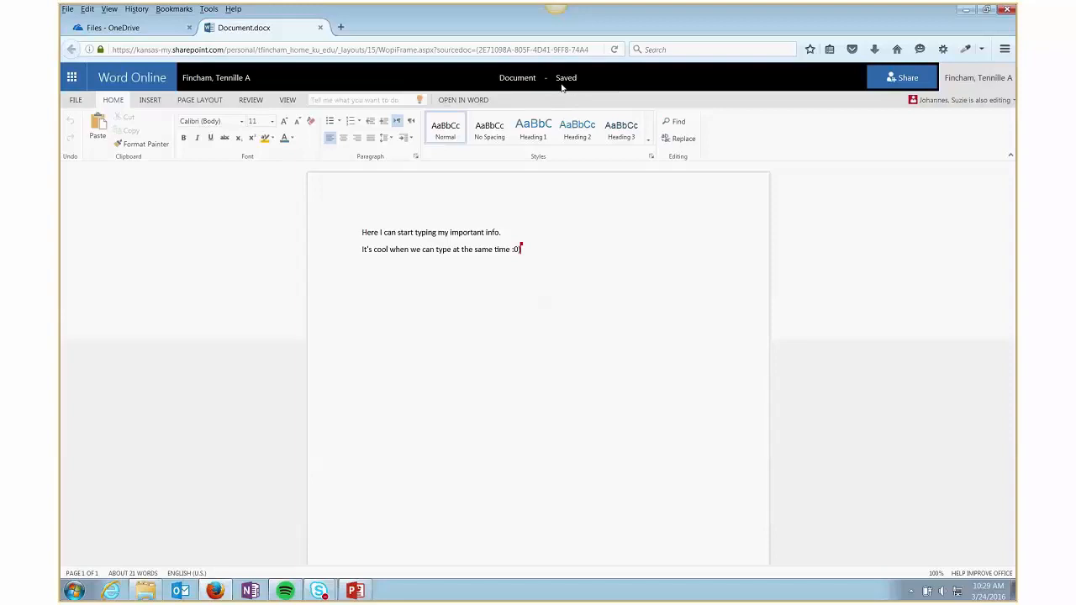
- Open Document.docx in desktop Word and close the Document Recovery pane
{"action": "mouse_move", "coordinate": [562, 88]}
{"action": "mouse_move", "coordinate": [512, 251]}
{"action": "left_click", "coordinate": [450, 102]}
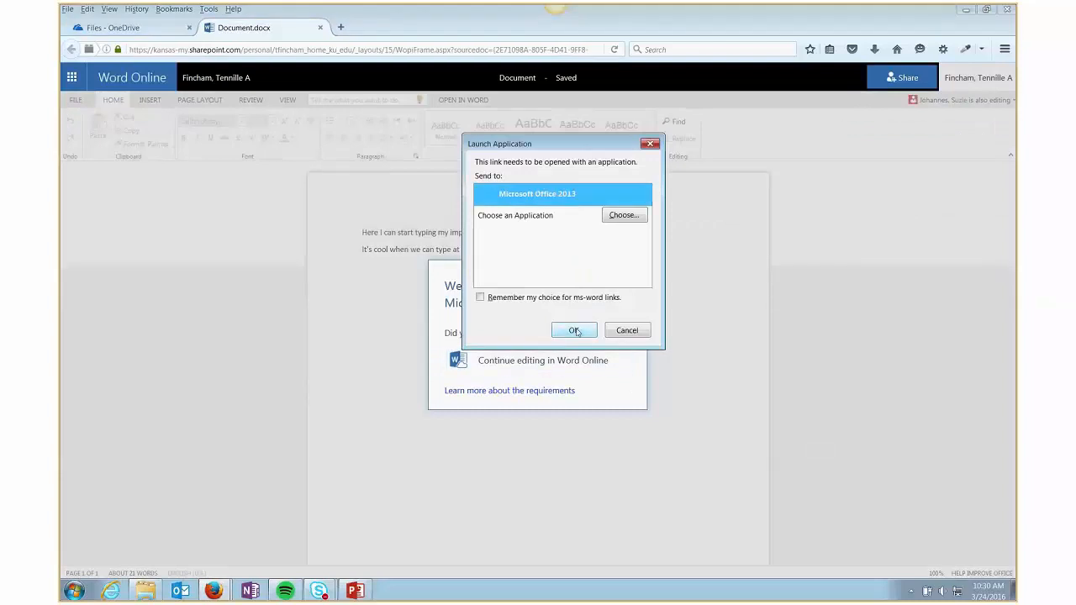
{"action": "left_click", "coordinate": [575, 330]}
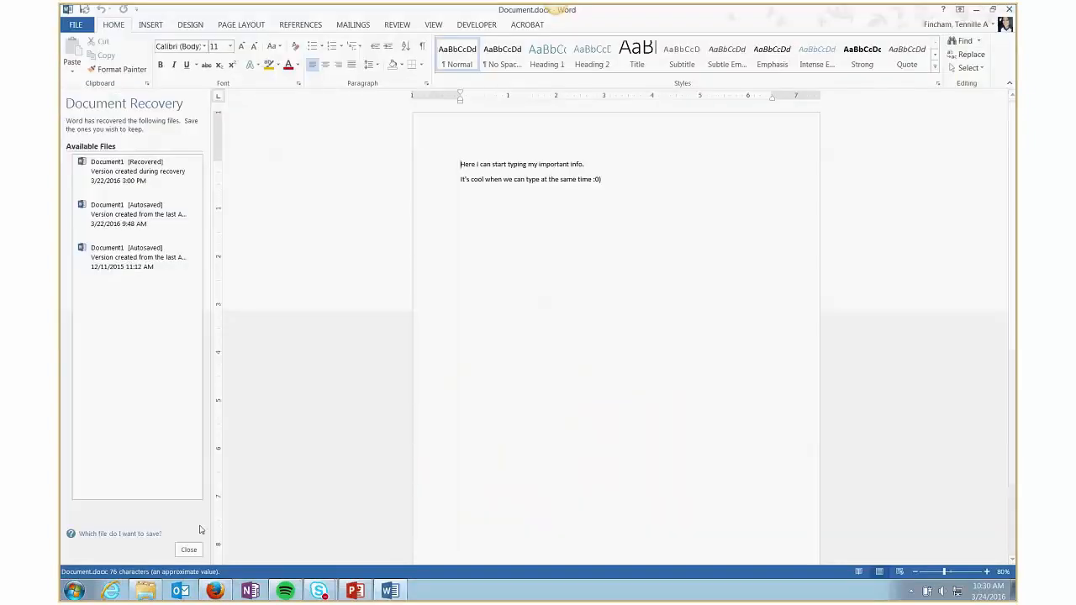
{"action": "left_click", "coordinate": [189, 549]}
{"action": "left_click", "coordinate": [346, 204]}
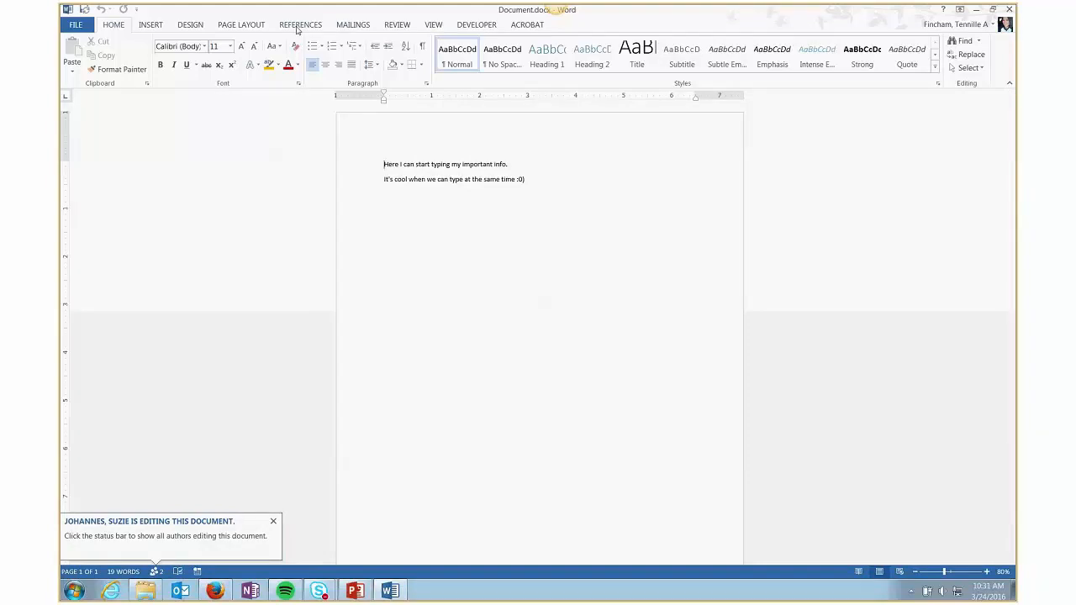
{"action": "left_click", "coordinate": [399, 25]}
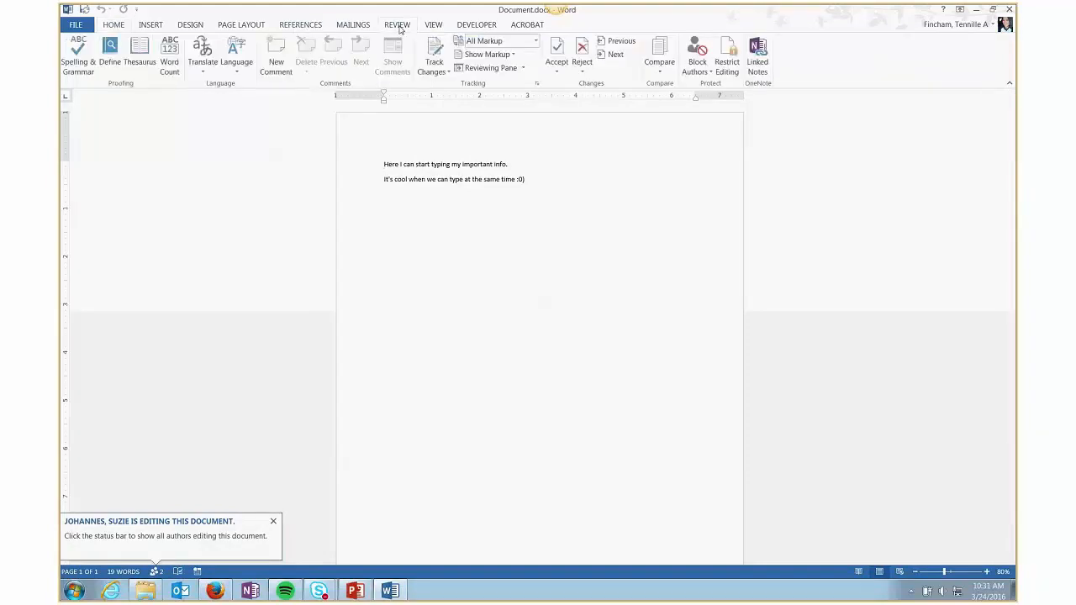
{"action": "left_click", "coordinate": [446, 71]}
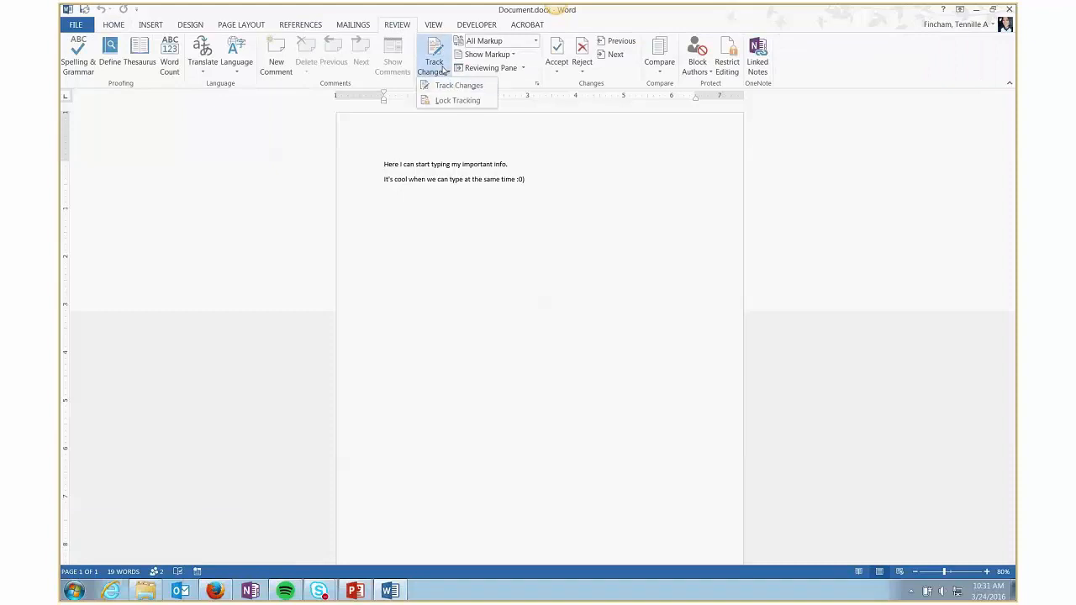
{"action": "left_click", "coordinate": [460, 89]}
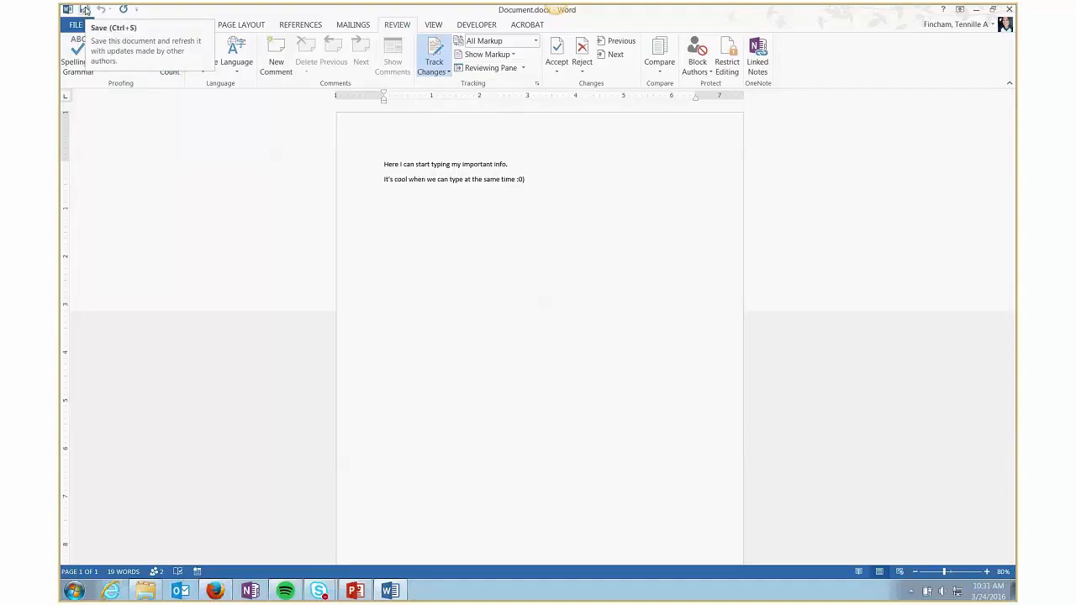
{"action": "left_click", "coordinate": [85, 9]}
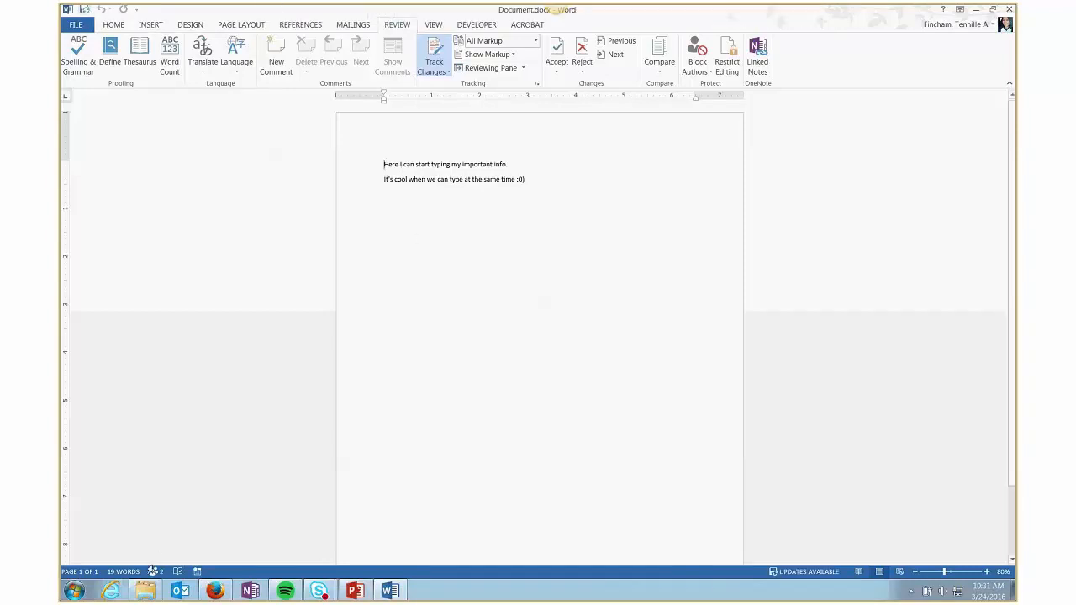
{"action": "left_click", "coordinate": [157, 573]}
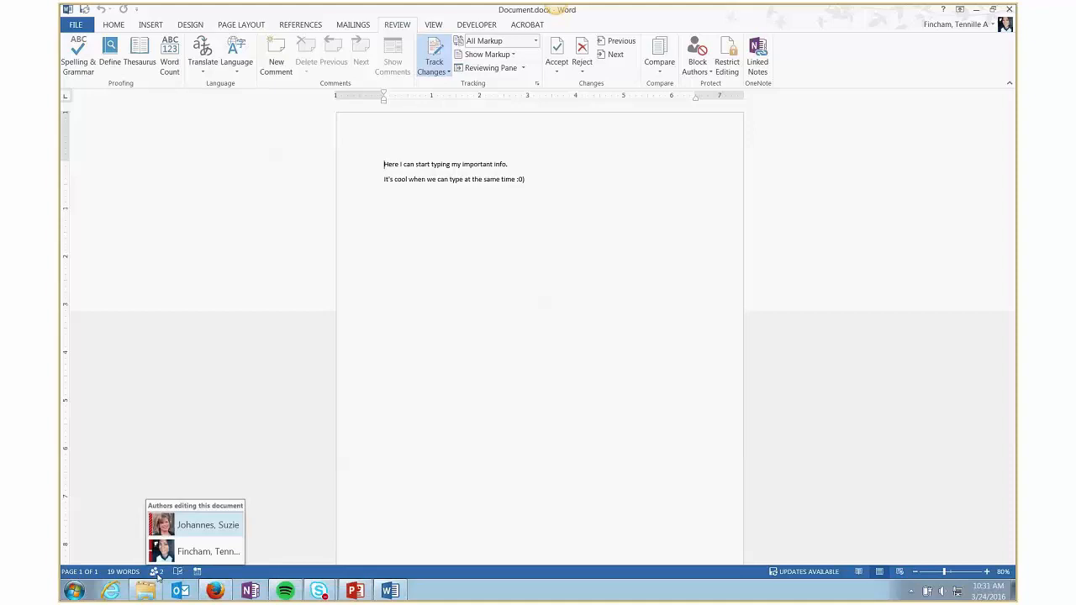
{"action": "mouse_move", "coordinate": [213, 556]}
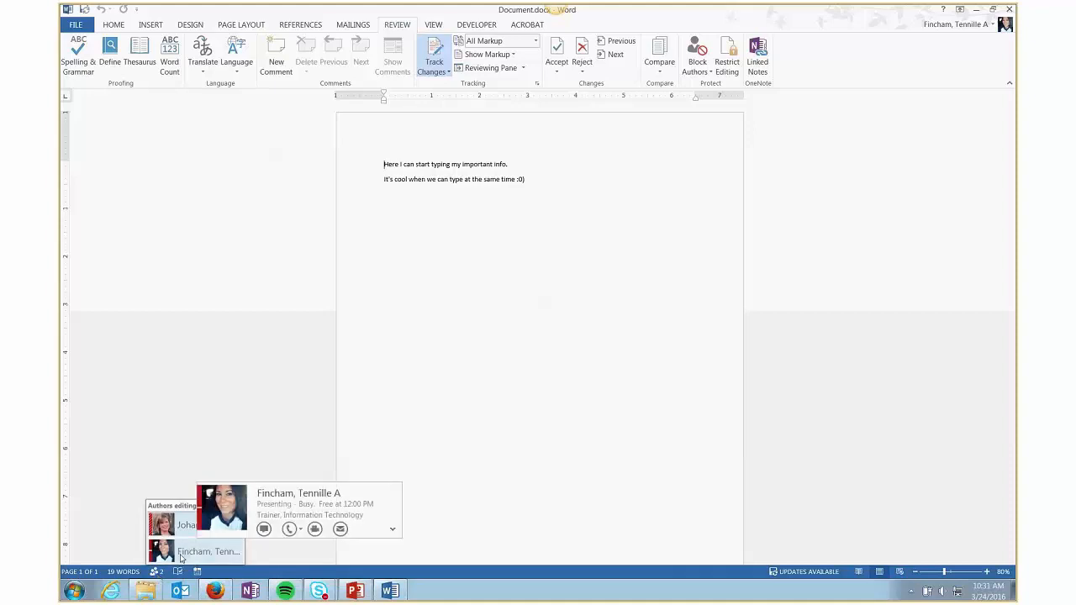
{"action": "mouse_move", "coordinate": [176, 534]}
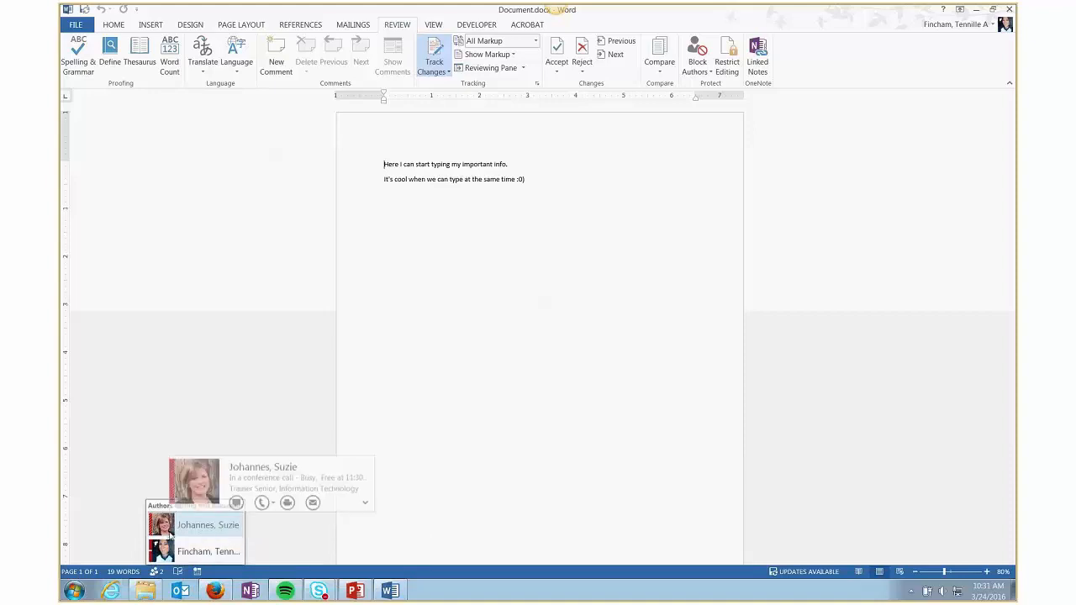
{"action": "left_click", "coordinate": [236, 502]}
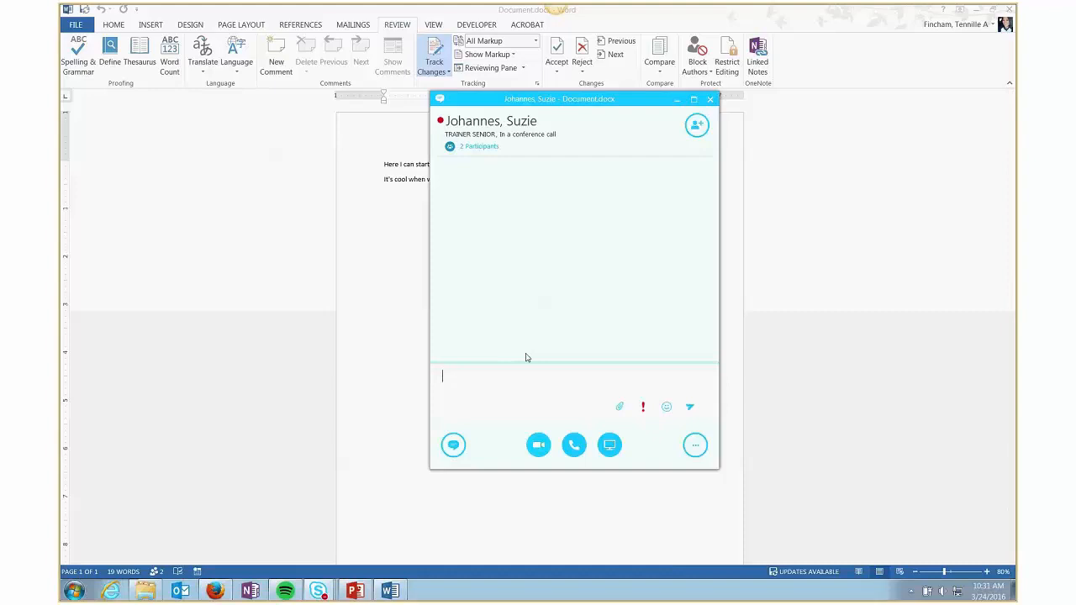
{"action": "left_click", "coordinate": [712, 101]}
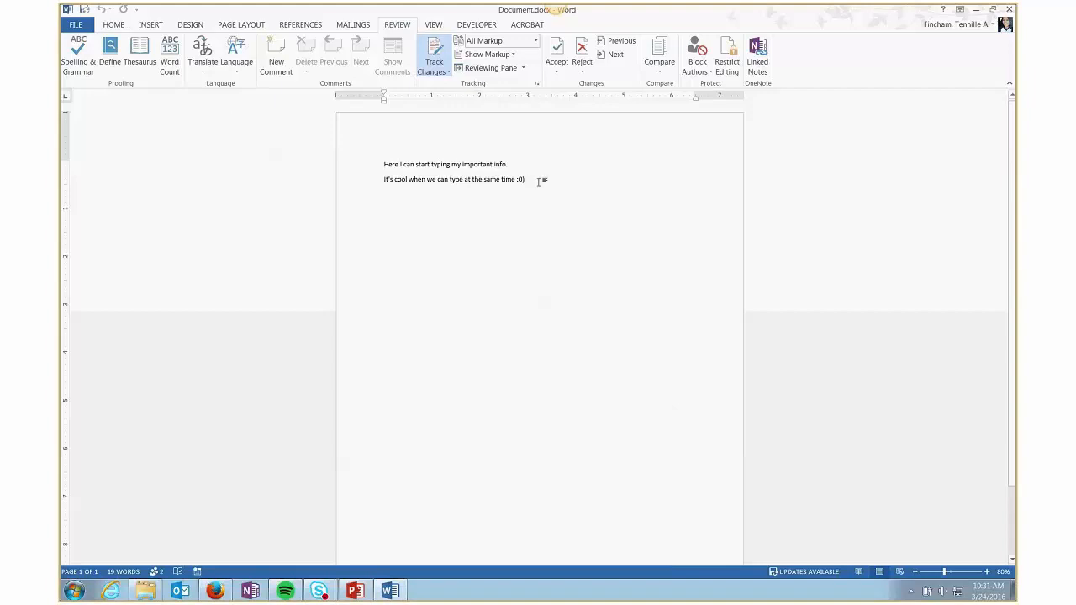
- Type 'These are my changes and favorite things:' with items '1.2' and '3.', then save twice
{"action": "key", "text": "Return"}
{"action": "key", "text": "Return"}
{"action": "type", "text": "These"}
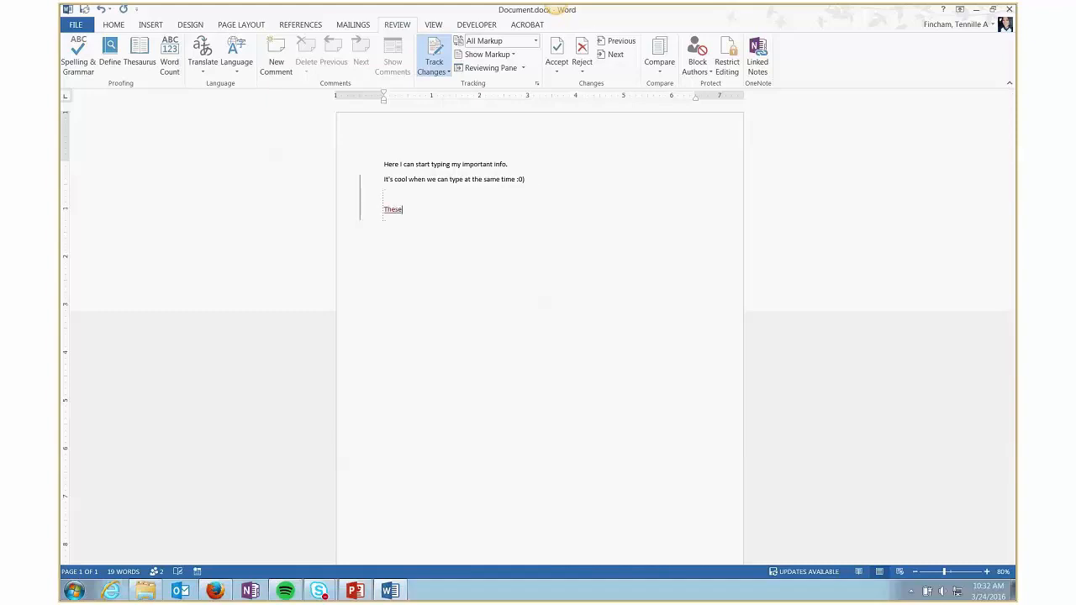
{"action": "type", "text": " are my changes and favorite things."}
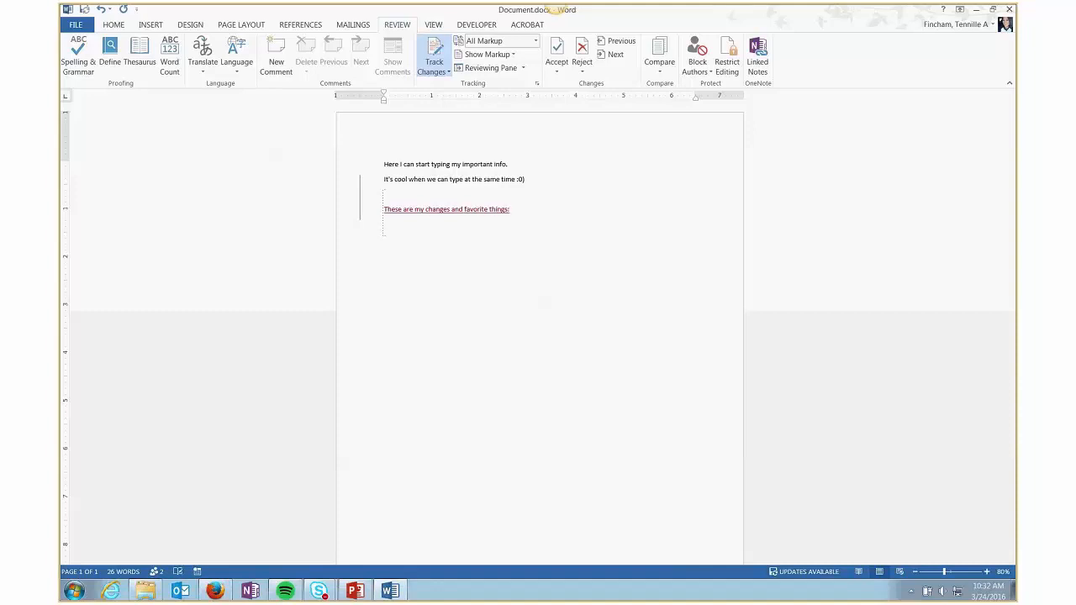
{"action": "type", "text": "1.2"}
{"action": "key", "text": "Return"}
{"action": "type", "text": "3."}
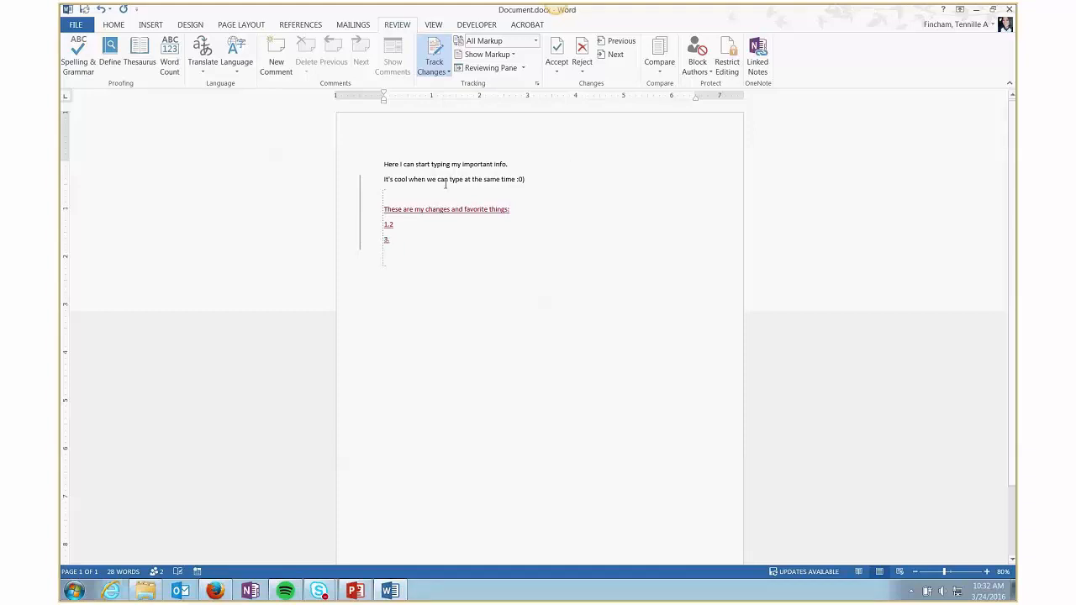
{"action": "left_click", "coordinate": [86, 10]}
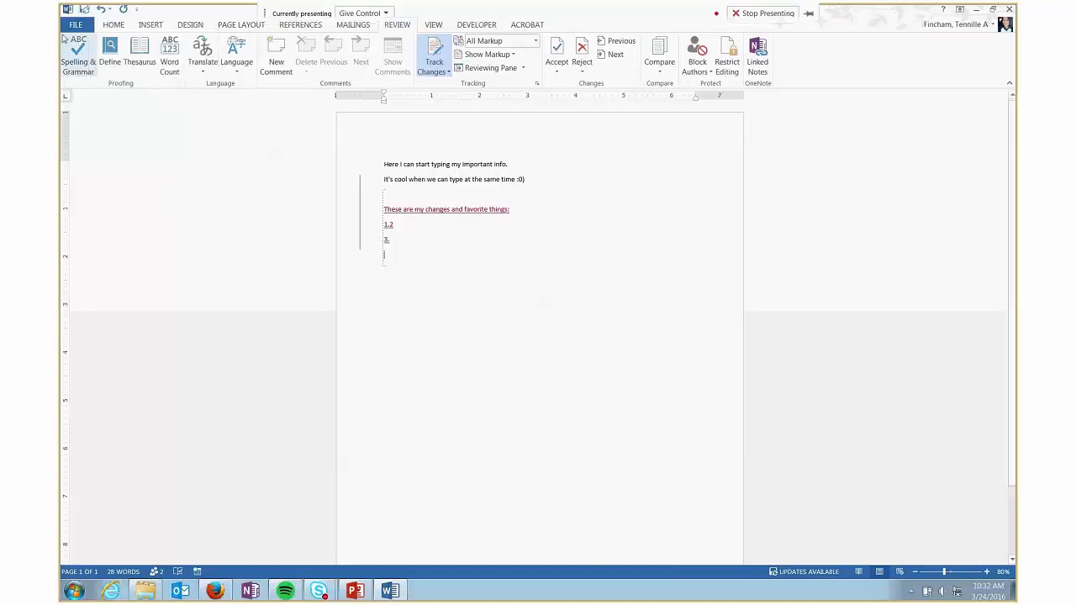
{"action": "left_click", "coordinate": [85, 11]}
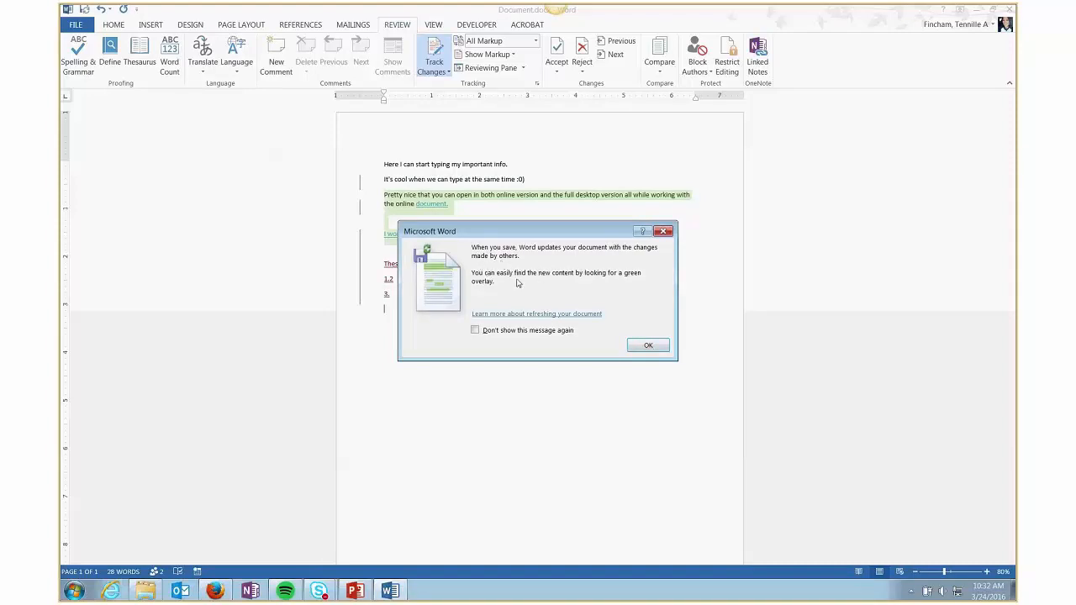
- Dismiss the refresh notice and review the merged text, including the co-author's green paragraph
{"action": "left_click", "coordinate": [644, 344]}
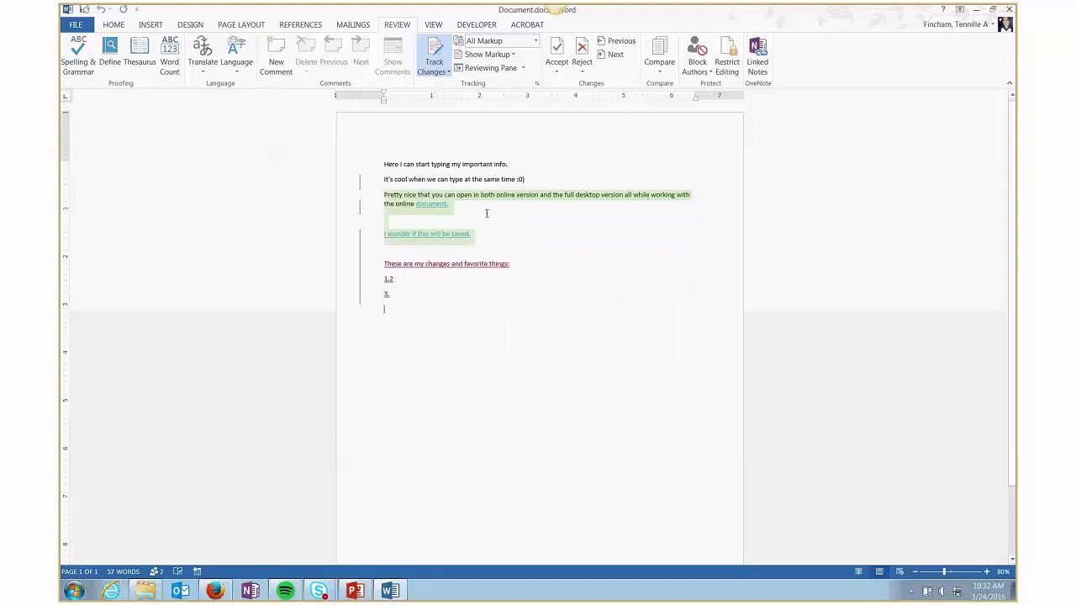
{"action": "scroll", "coordinate": [492, 224], "scroll_direction": "down", "scroll_amount": 1}
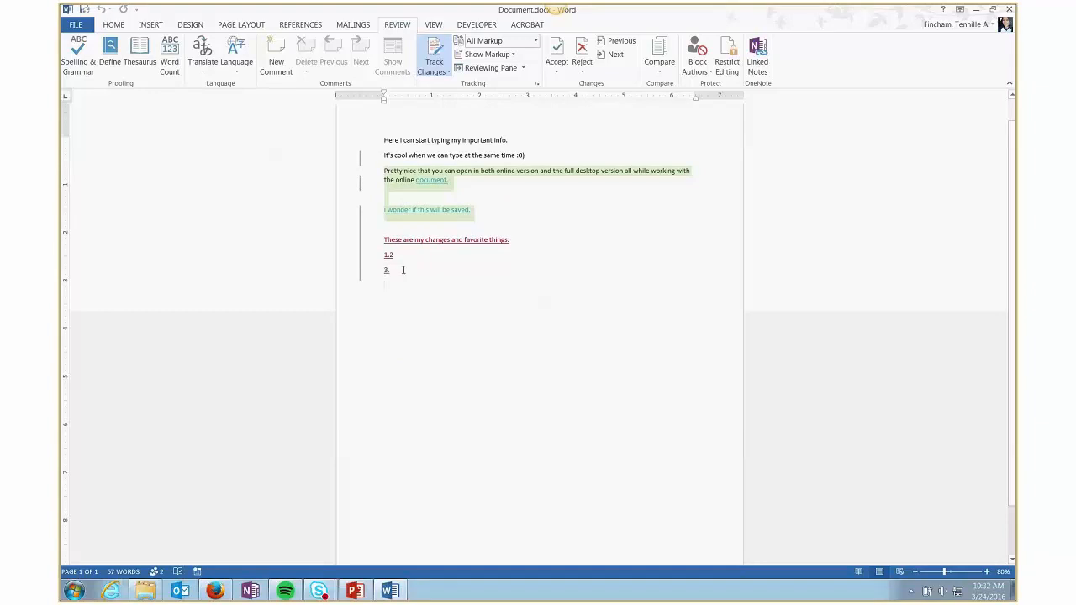
{"action": "scroll", "coordinate": [487, 224], "scroll_direction": "up", "scroll_amount": 1}
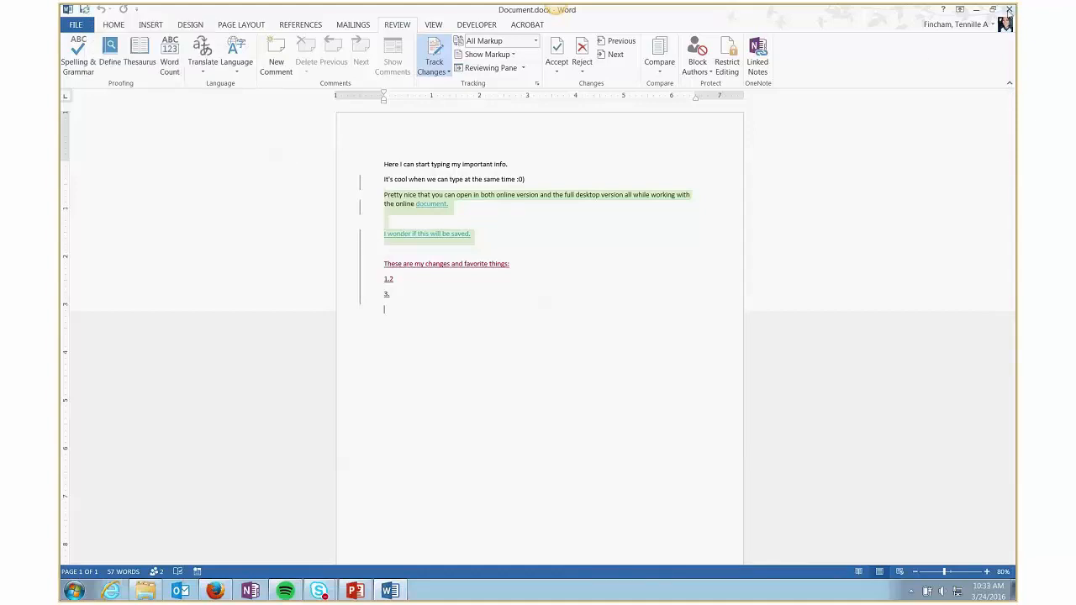
- Close desktop Word and reload Word Online to show the heading with '1.2' and '3.'
{"action": "left_click", "coordinate": [1008, 10]}
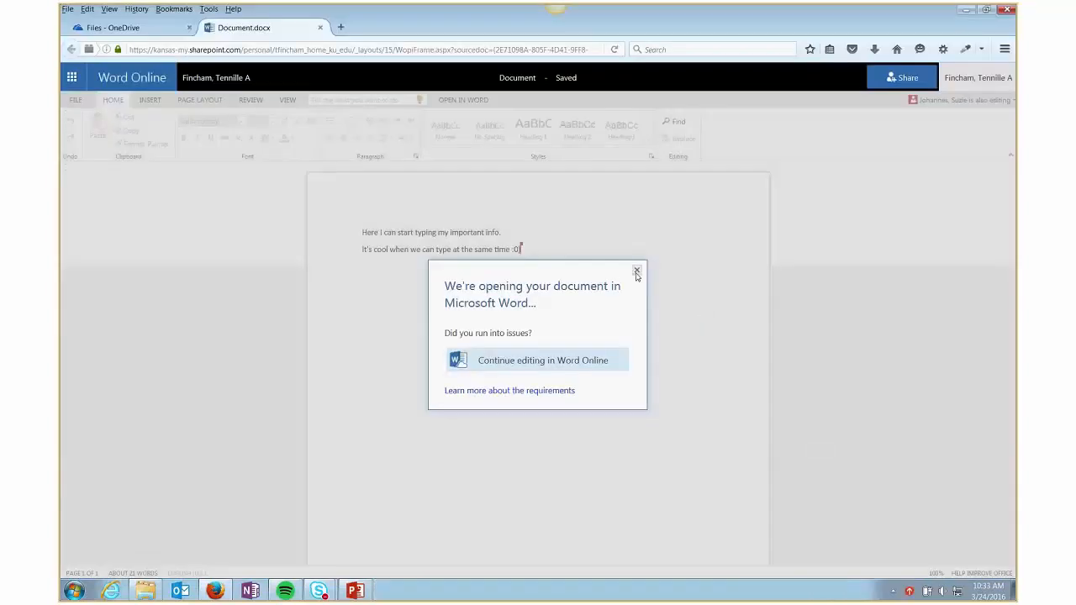
{"action": "left_click", "coordinate": [636, 271]}
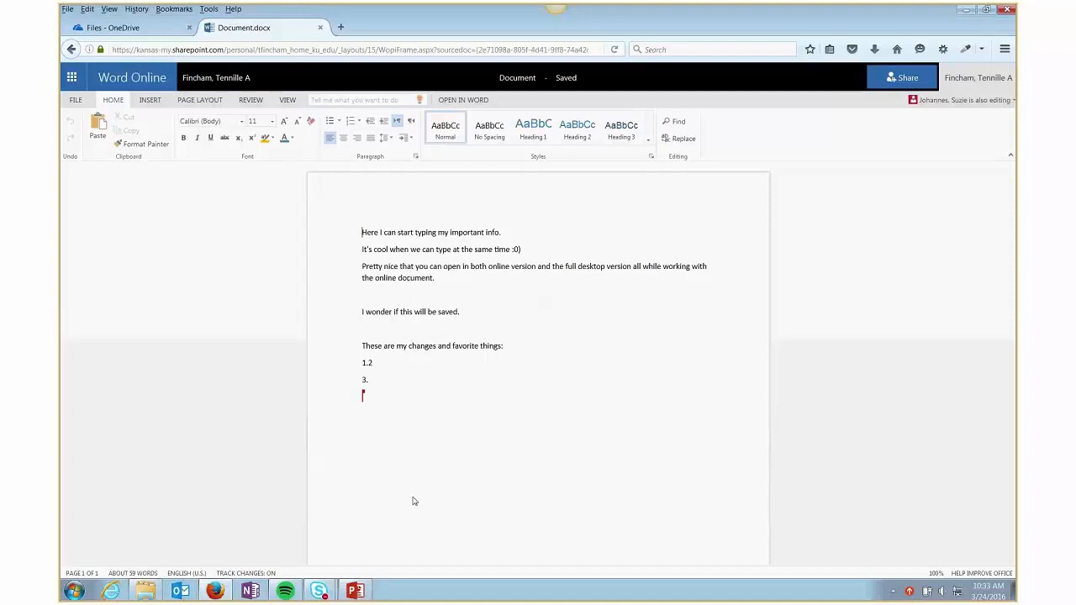
{"action": "left_click", "coordinate": [314, 595]}
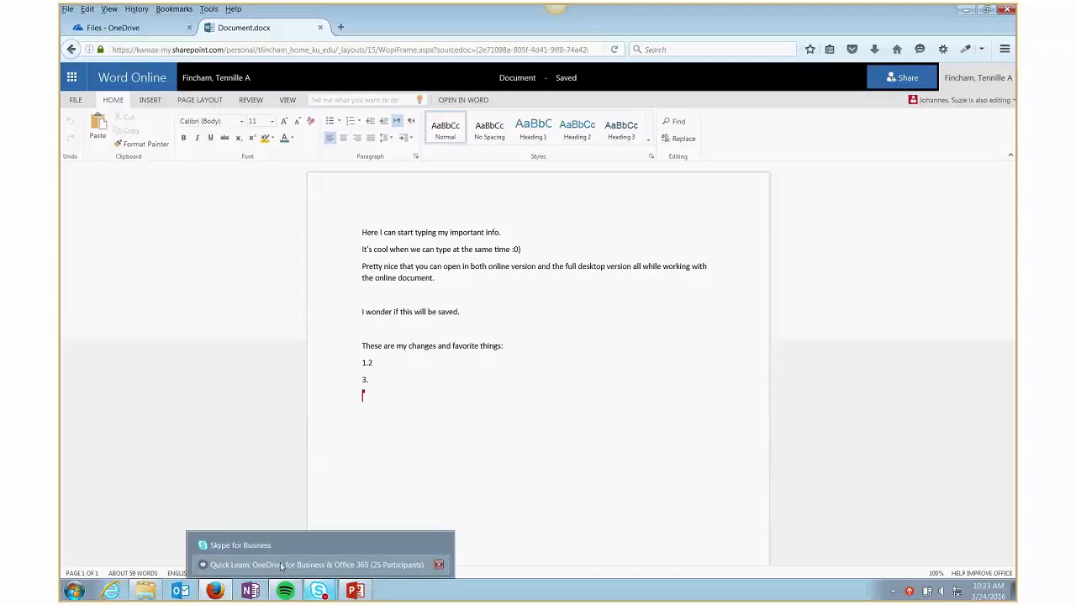
{"action": "left_click", "coordinate": [497, 384]}
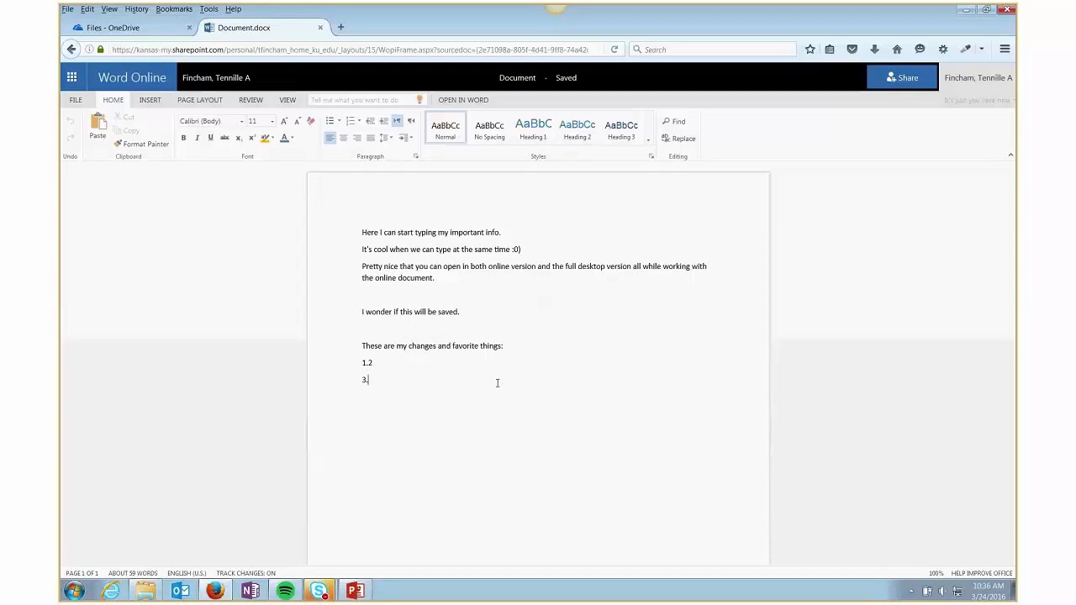
- Bring the ppt_OneDrive_Office365 deck forward at slide 20, 'How to access it'
{"action": "left_click", "coordinate": [356, 591]}
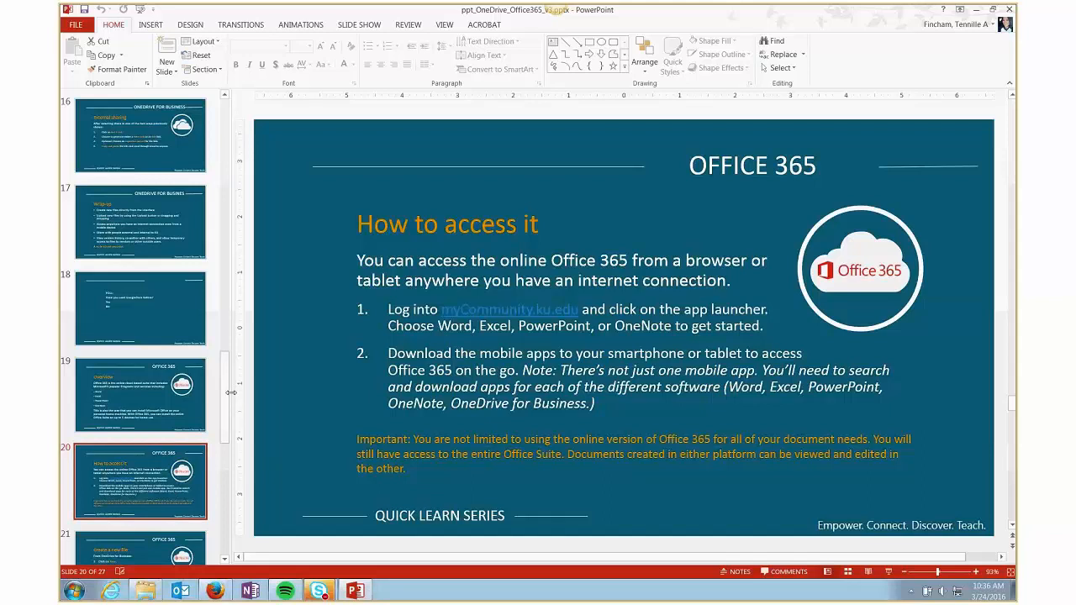
{"action": "scroll", "coordinate": [228, 389], "scroll_direction": "down", "scroll_amount": 3}
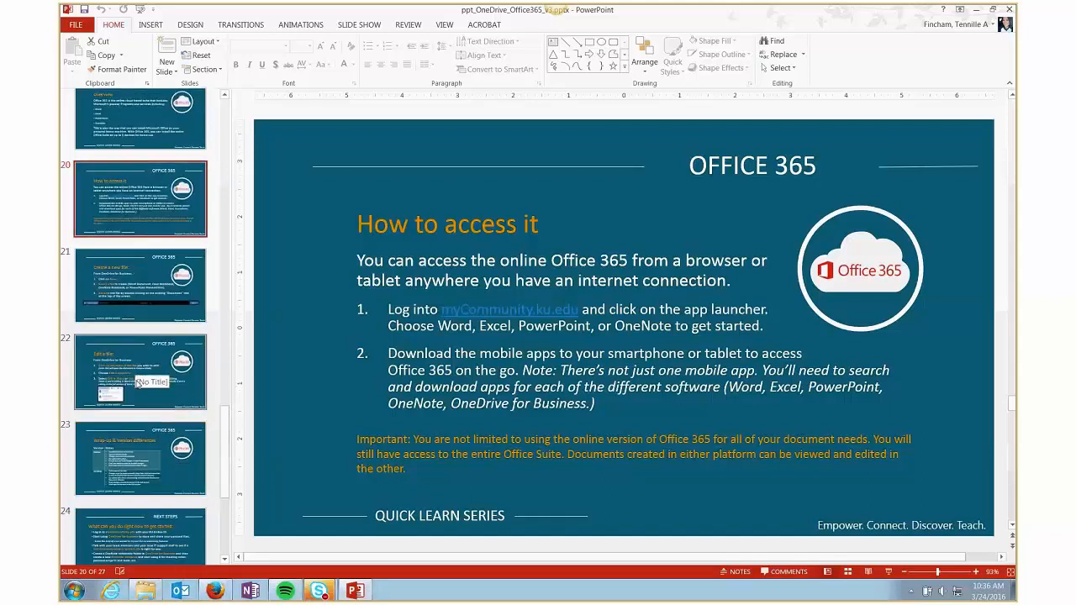
{"action": "scroll", "coordinate": [133, 403], "scroll_direction": "down", "scroll_amount": 2}
{"action": "scroll", "coordinate": [134, 453], "scroll_direction": "down", "scroll_amount": 1}
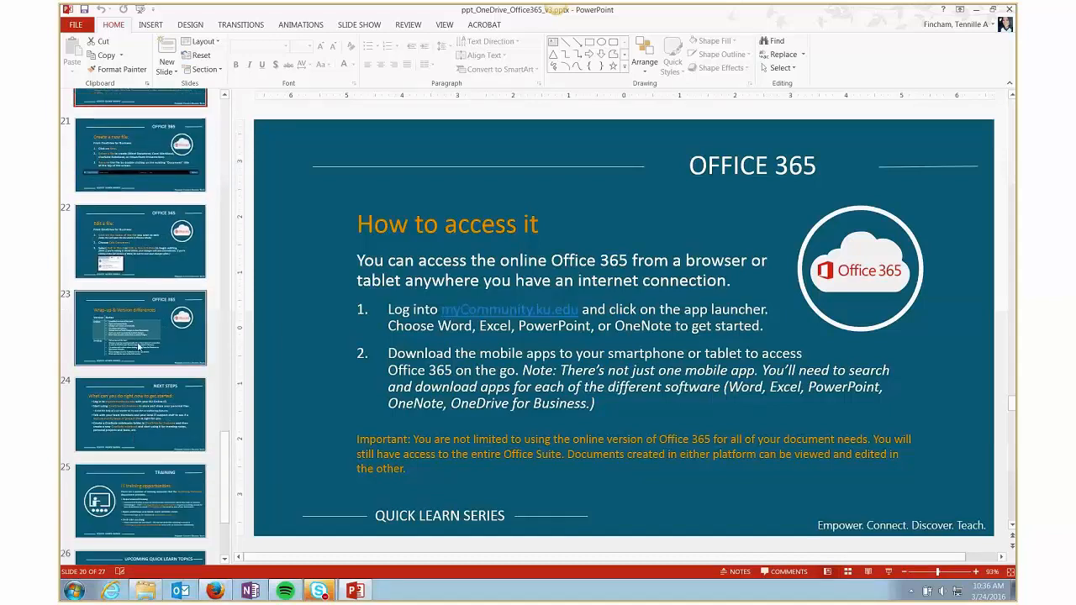